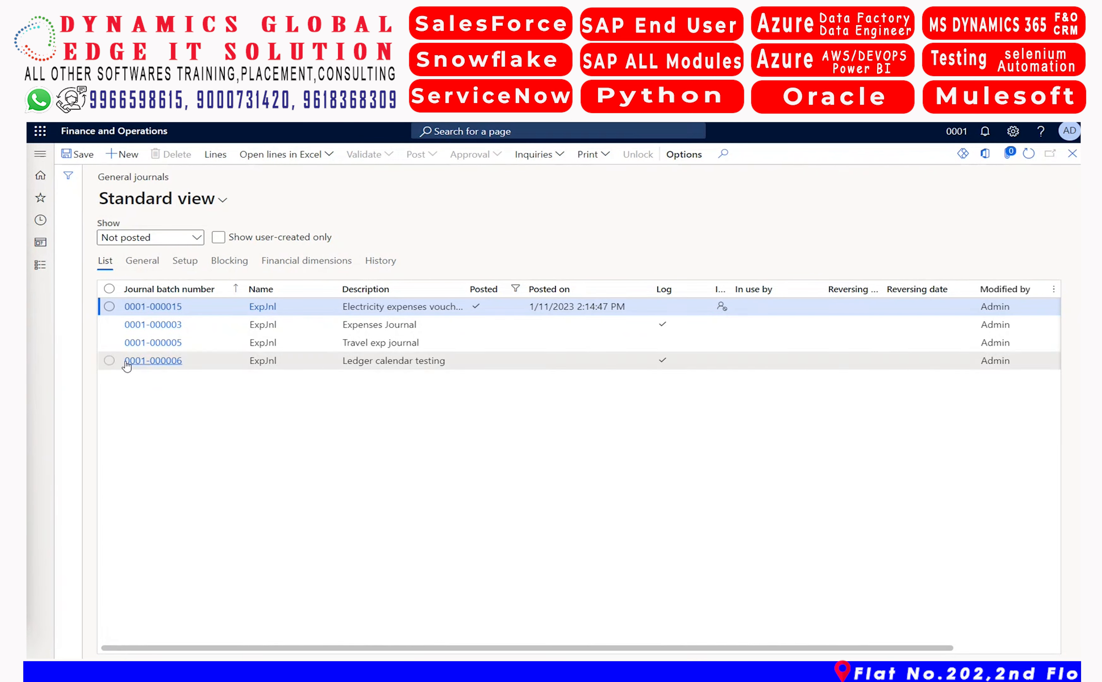
Open the Journal names setup page of the General ledger module
click(43, 274)
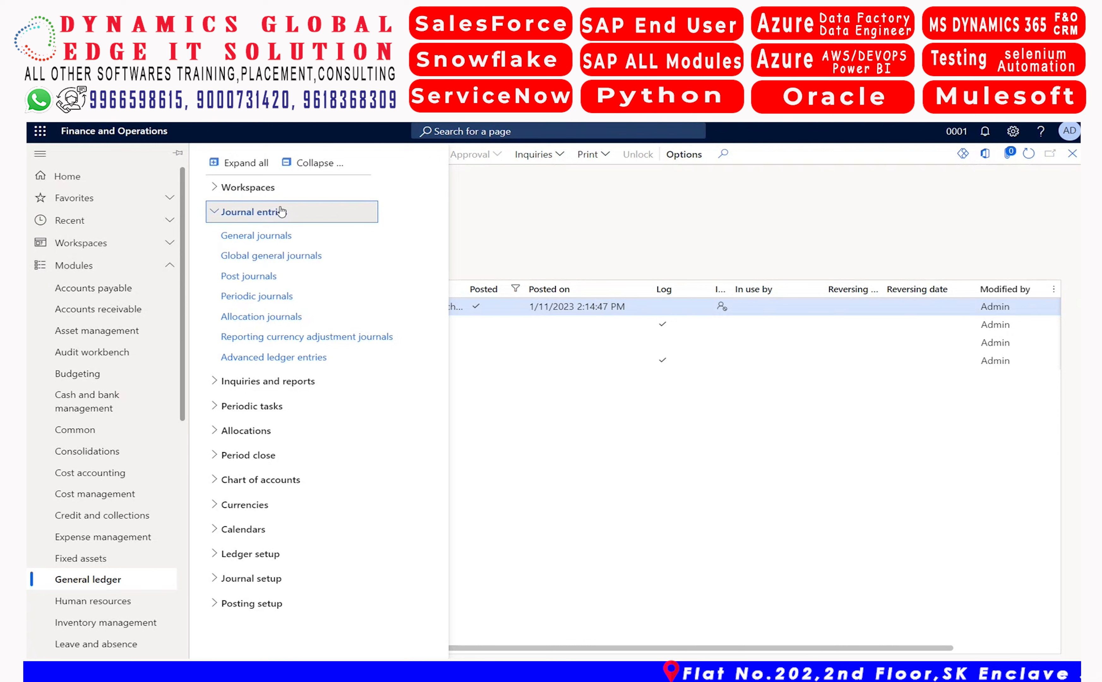
click(274, 213)
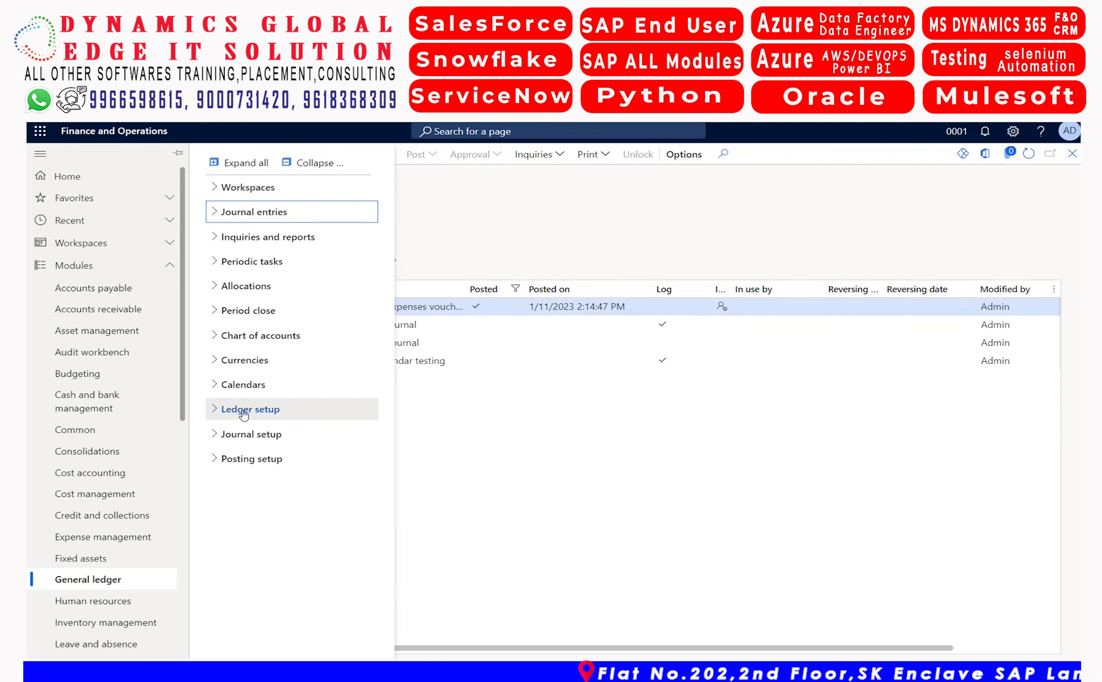
click(262, 438)
click(262, 462)
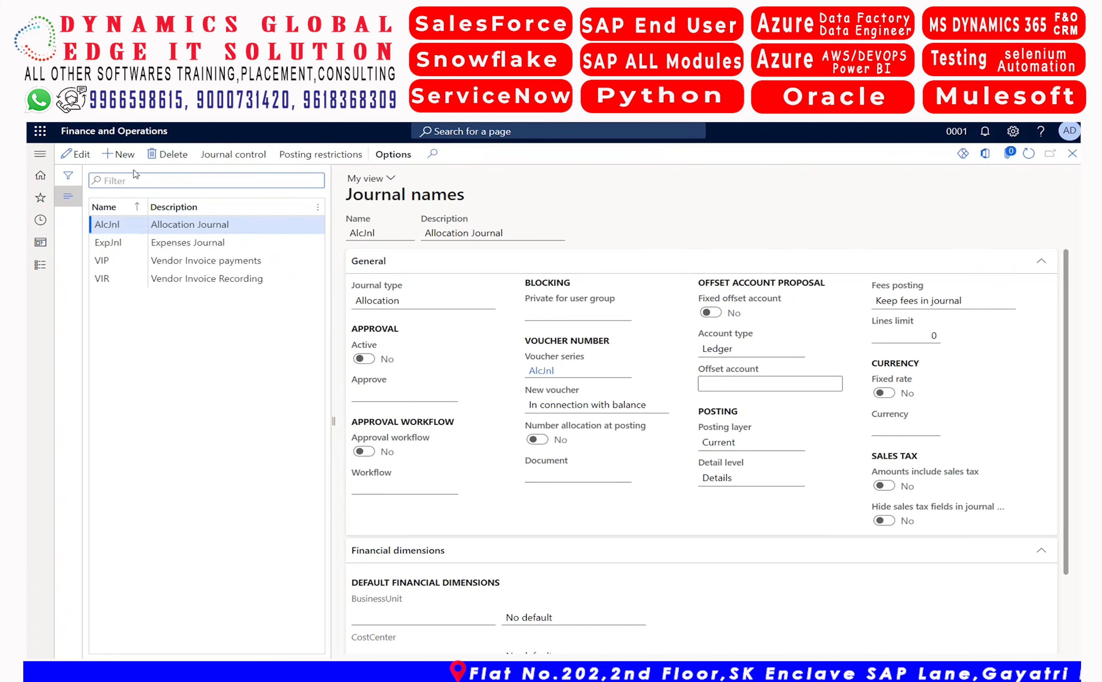
Create a new journal name PrdJnl with the description Periodic Journal
click(121, 161)
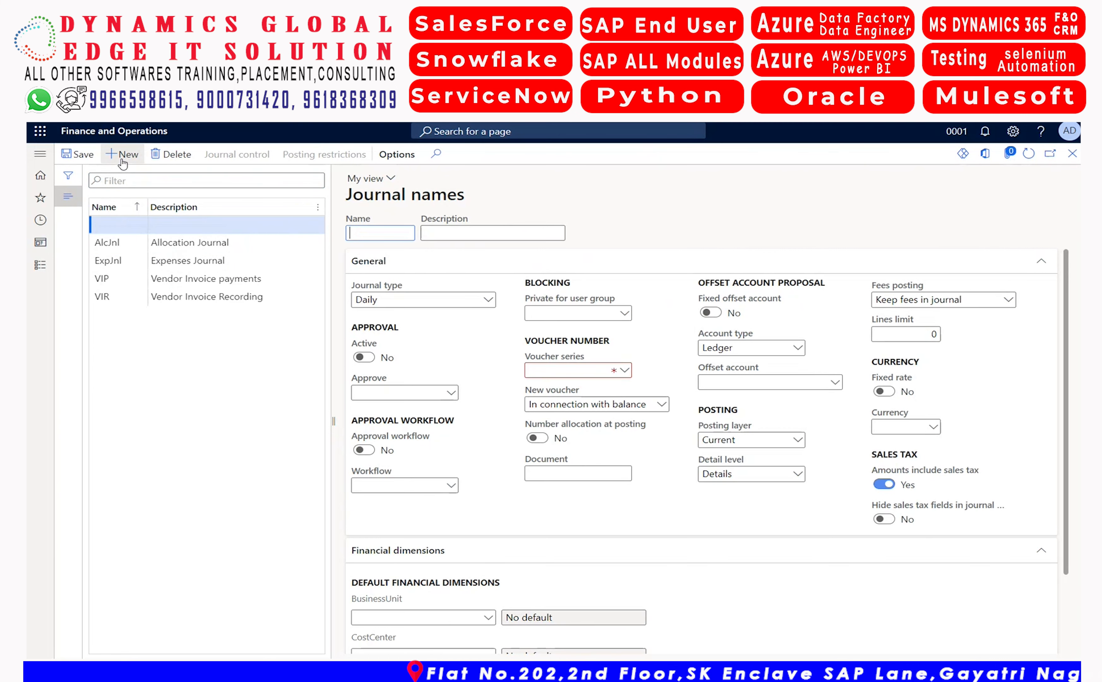
text(P)
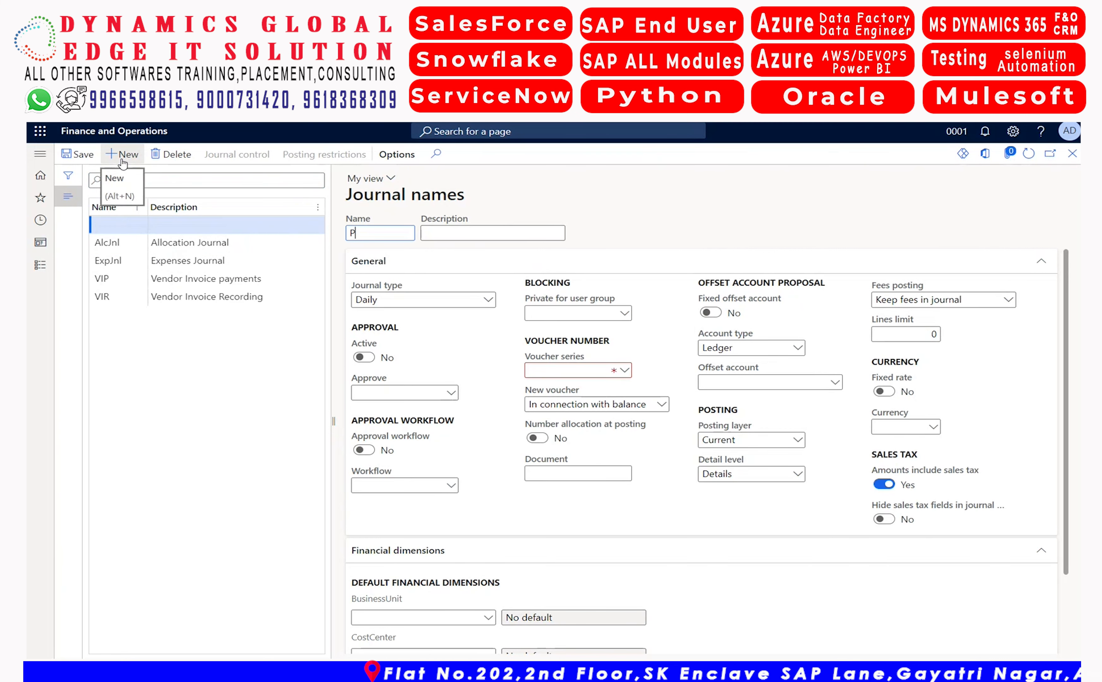
text(rdJnl)
key(Tab)
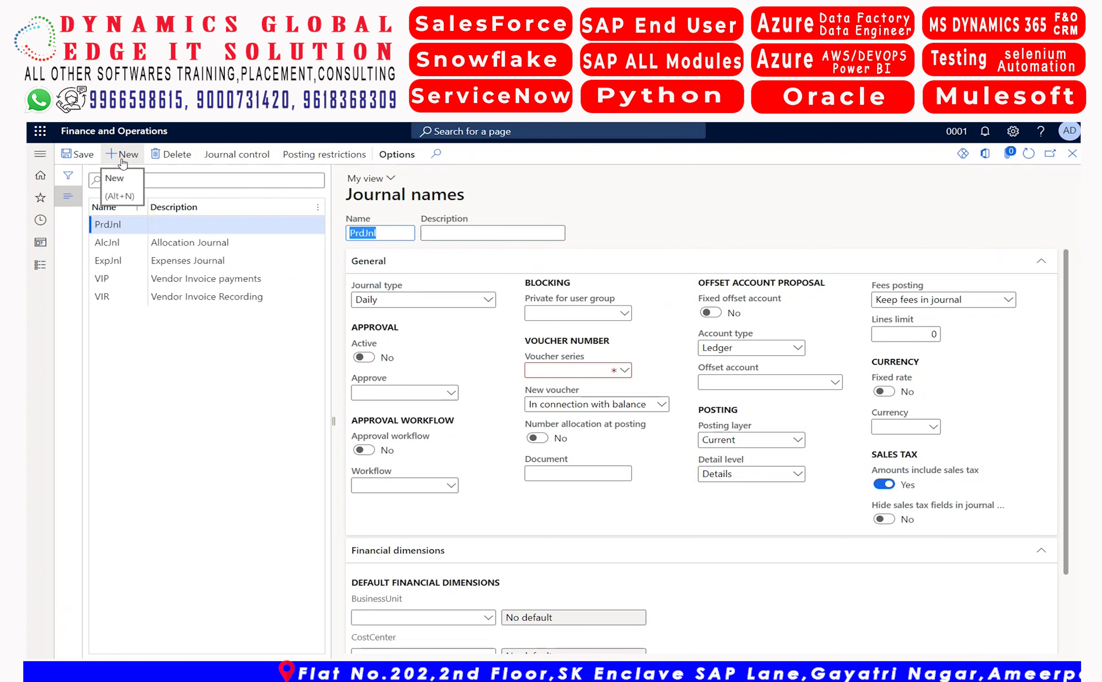
text(Pe)
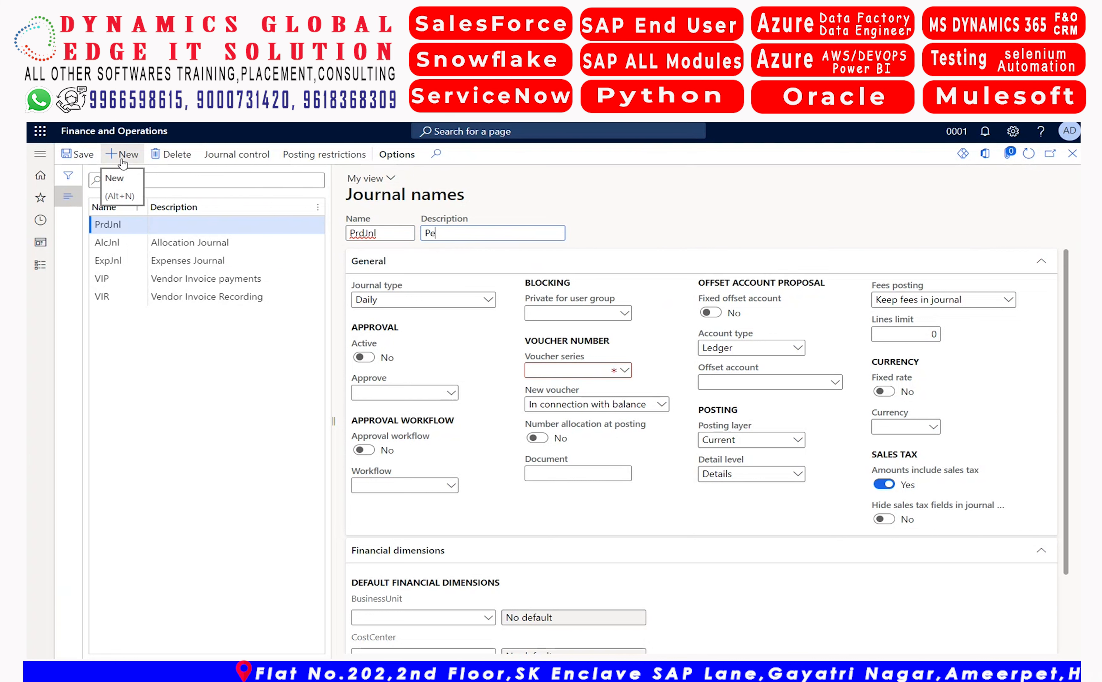
text(riodic J)
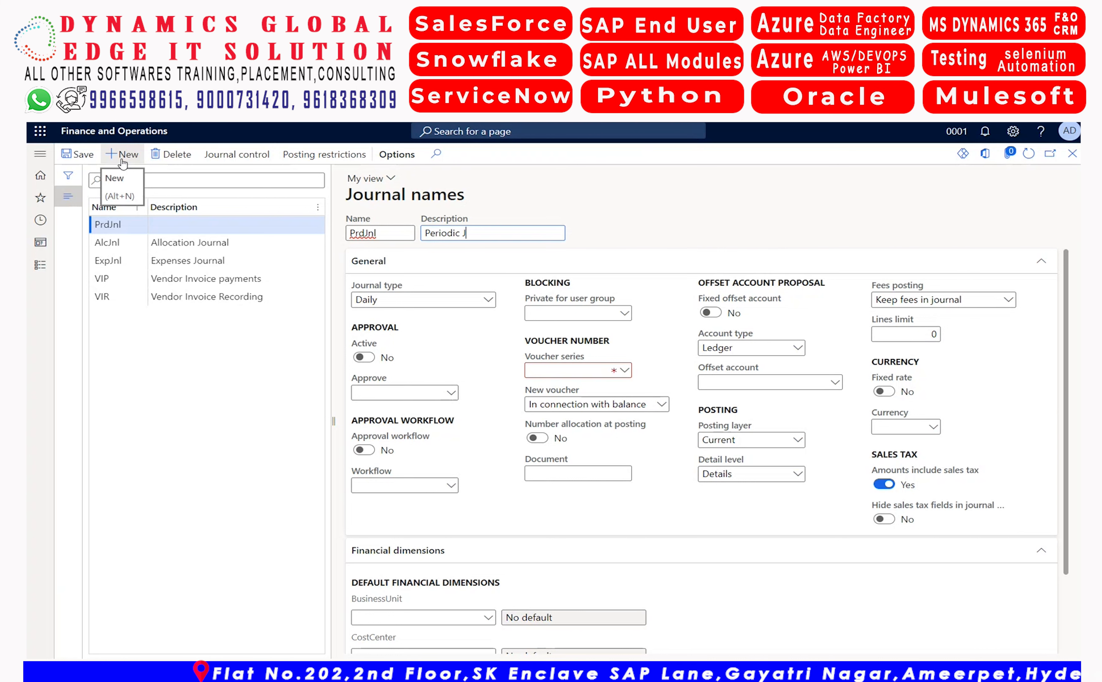
text(outnsl)
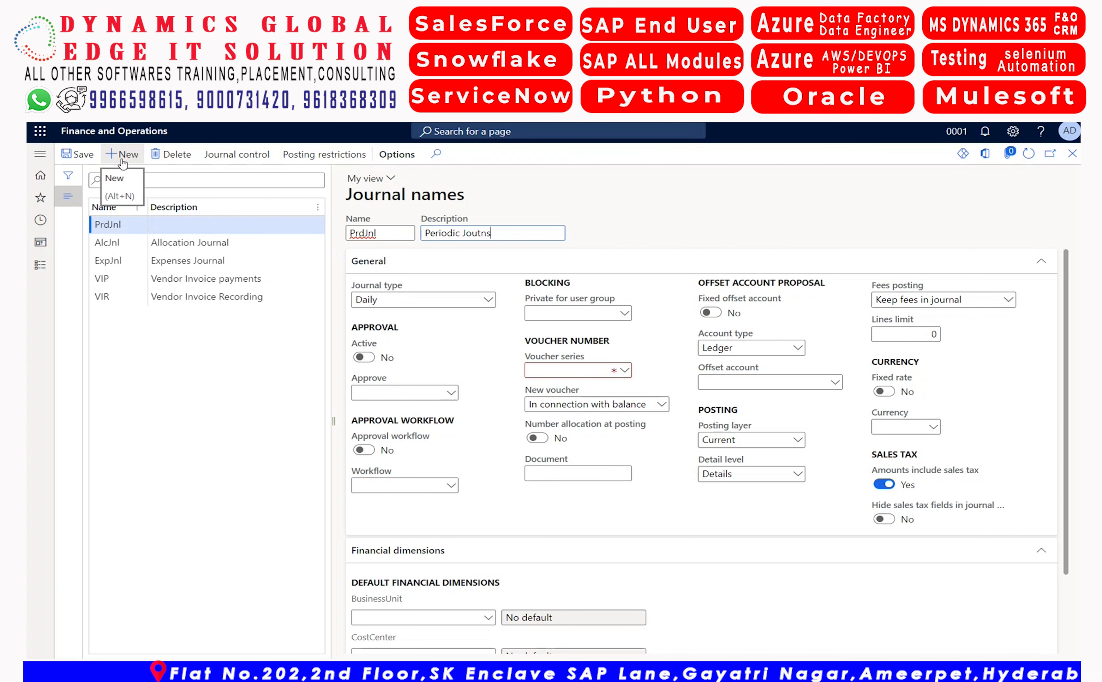
key(BackSpace)
key(BackSpace)
key(BackSpace)
key(BackSpace)
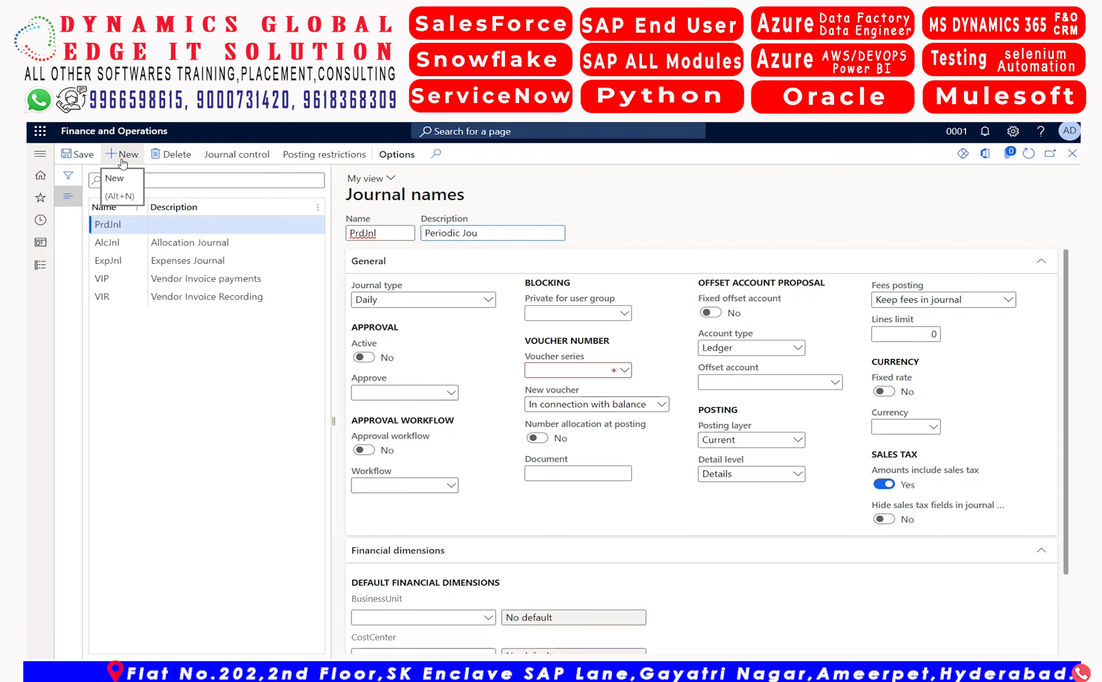
text(rnal)
Set the journal type of PrdJnl to Periodic
key(Tab)
key(Tab)
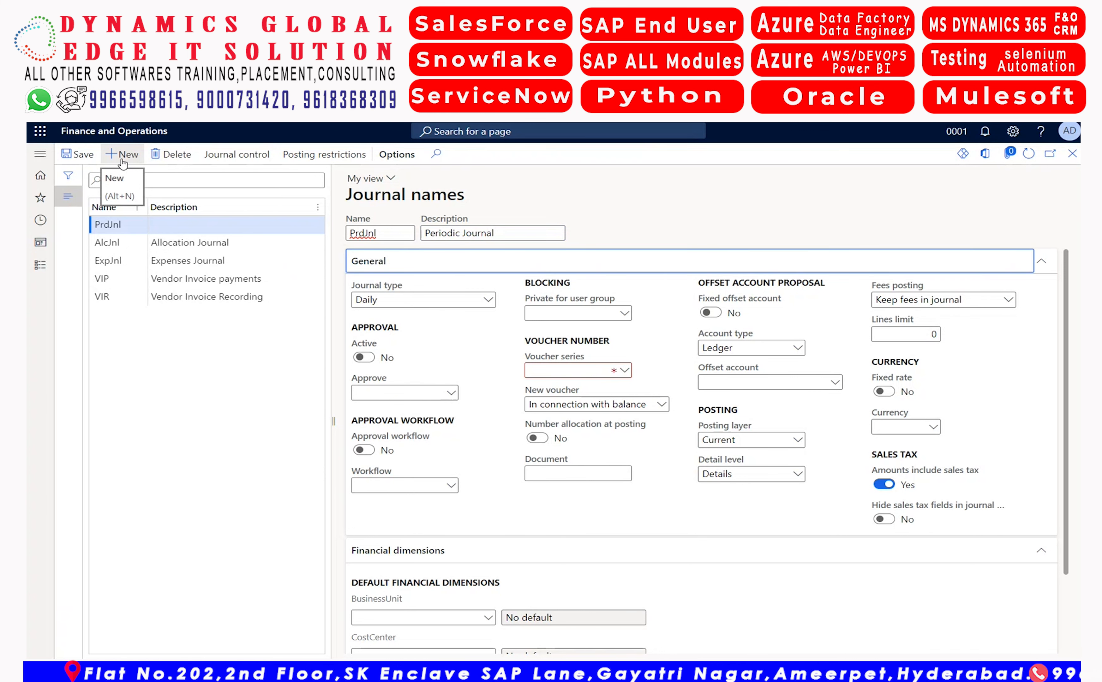
text(per)
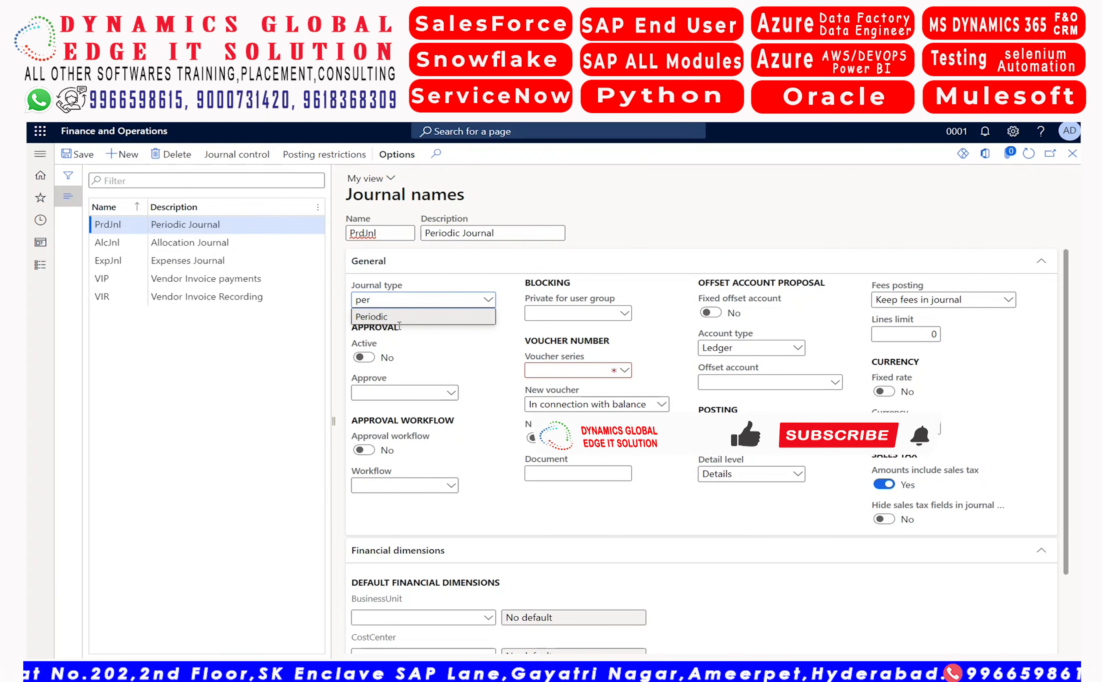
click(417, 317)
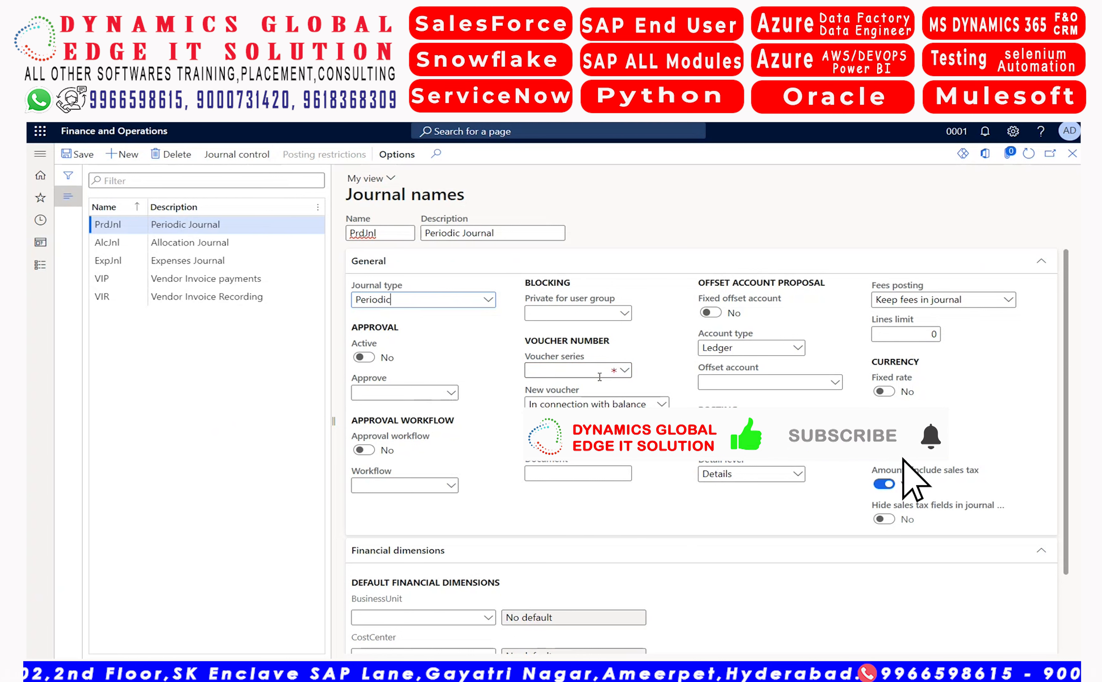
From the voucher series details, create a new number sequence with code PrdJnl and name Periodic Journal
right_click(627, 371)
click(651, 440)
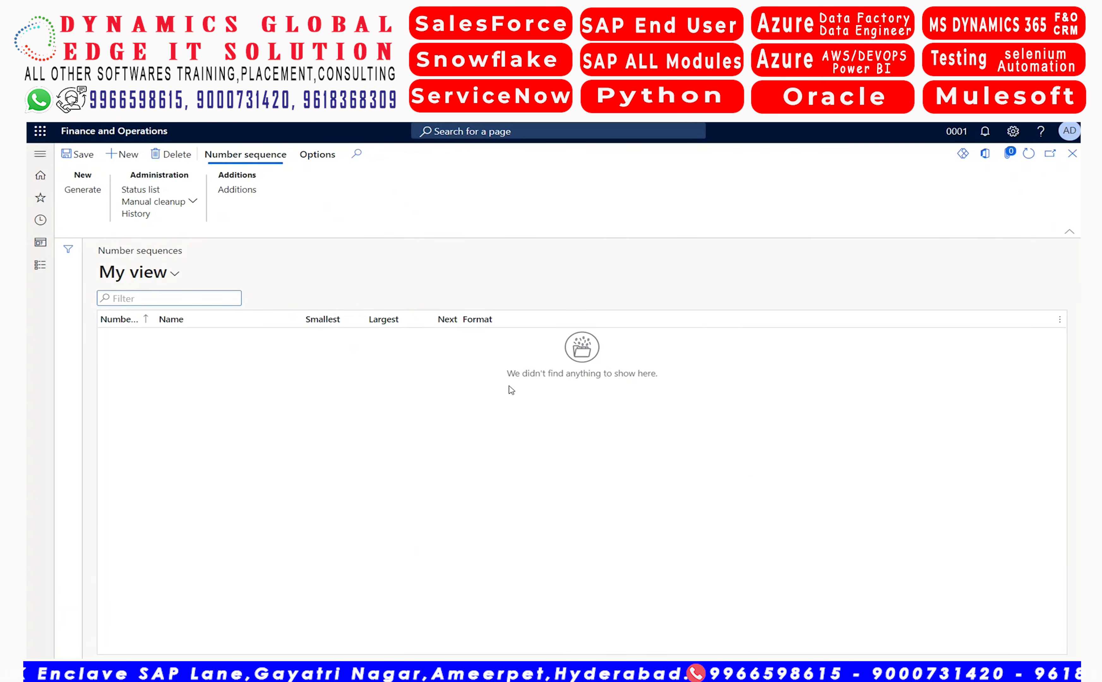
click(131, 162)
text(PrdJnl)
key(Tab)
text(Periodic Journal)
Set the number sequence's scope to Company with company 0001
key(Tab)
key(Tab)
key(Tab)
key(shift+Tab)
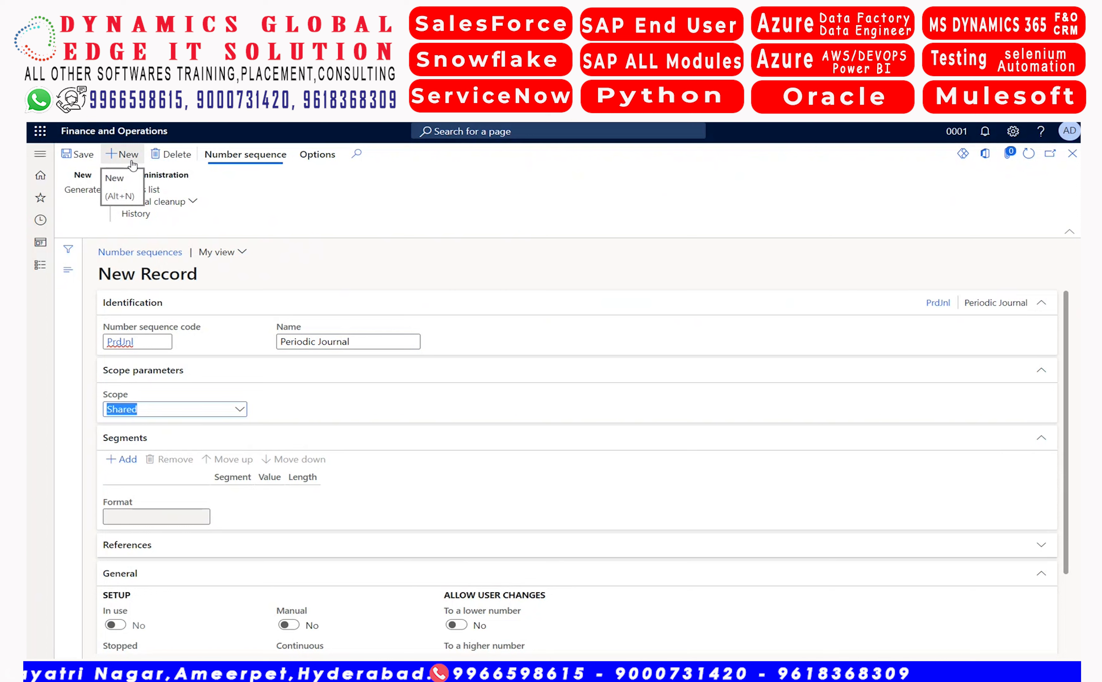
text(c)
key(Tab)
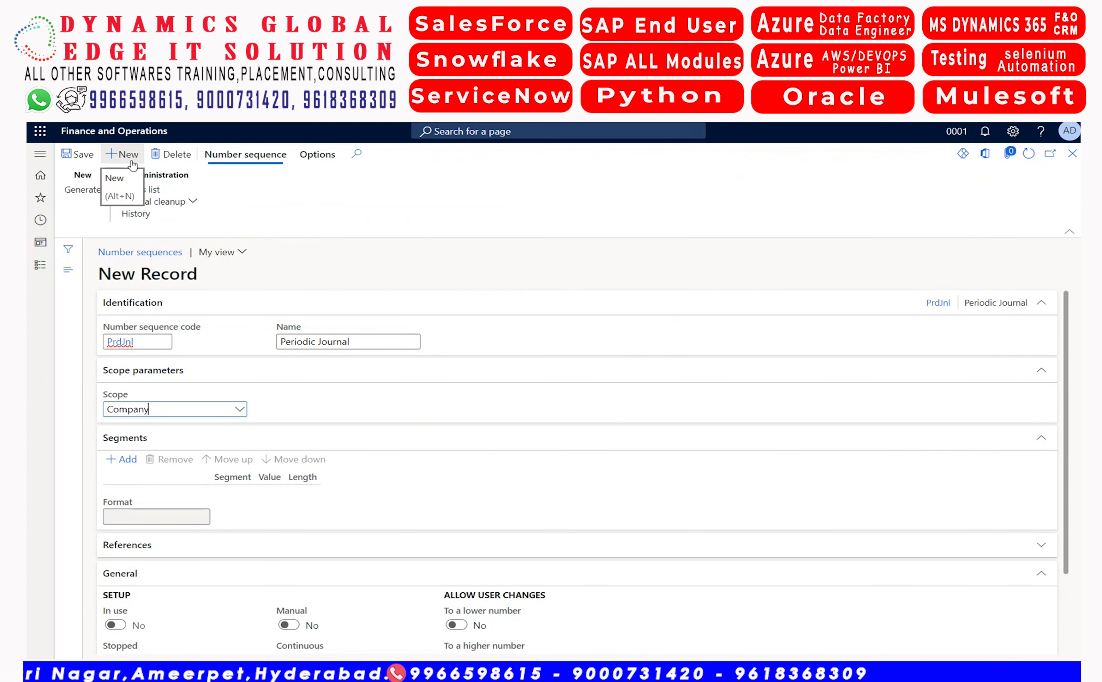
text(0001)
key(Tab)
key(Tab)
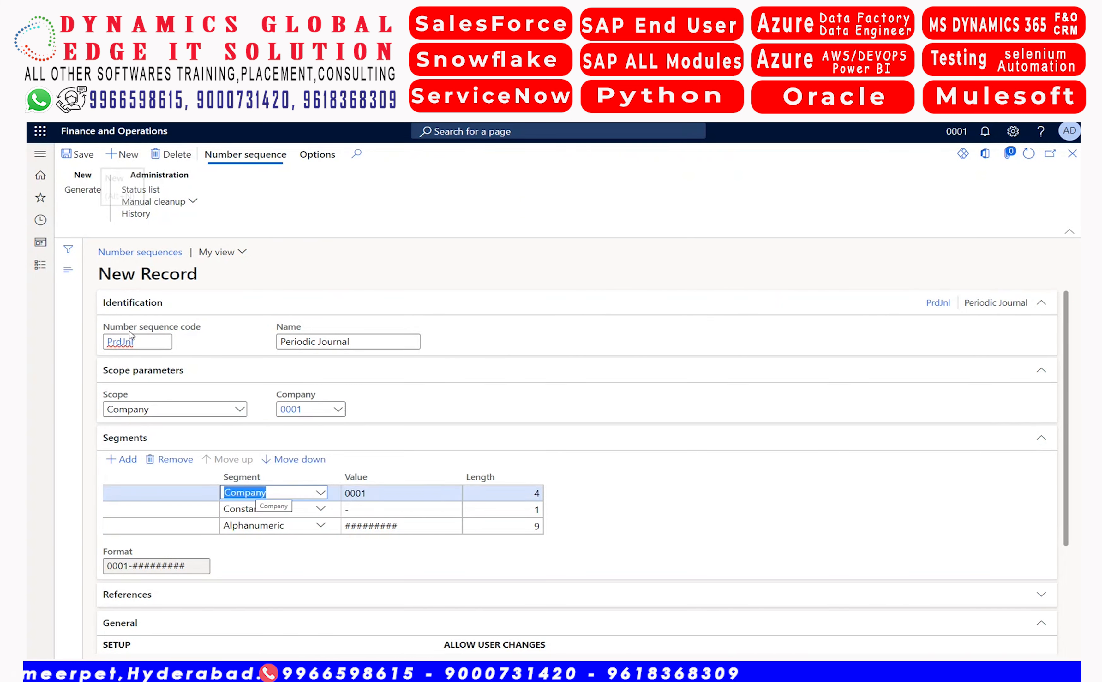
Remove the Company segment and set the Constant segment's value to PrdJnl-
click(181, 463)
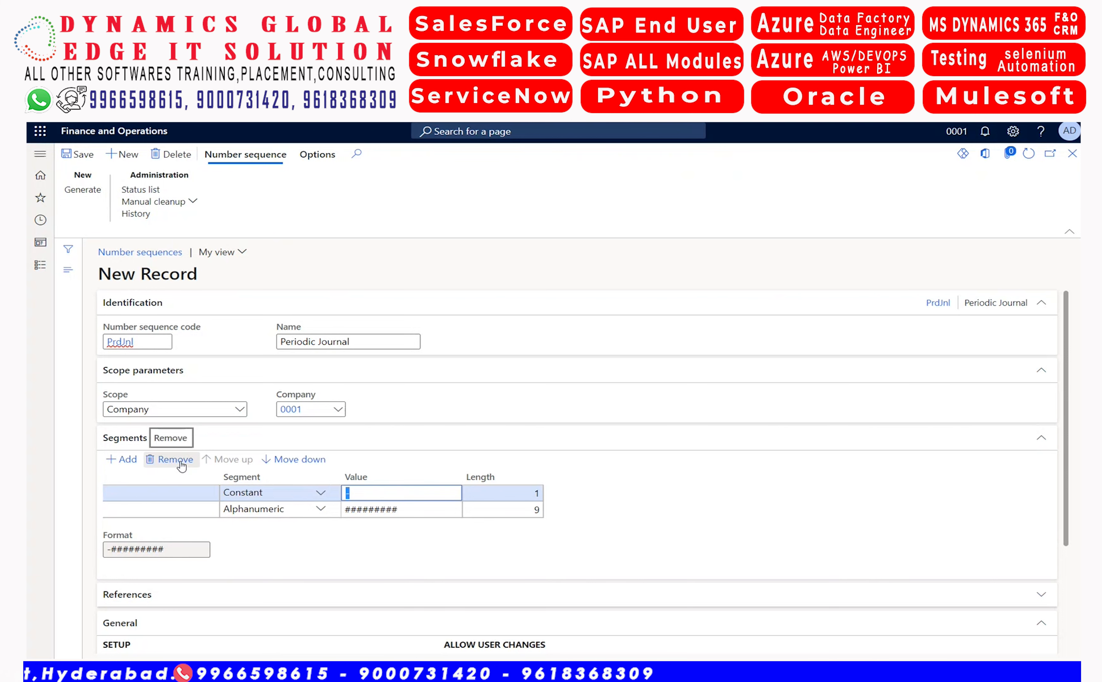
text(PrdJnl-)
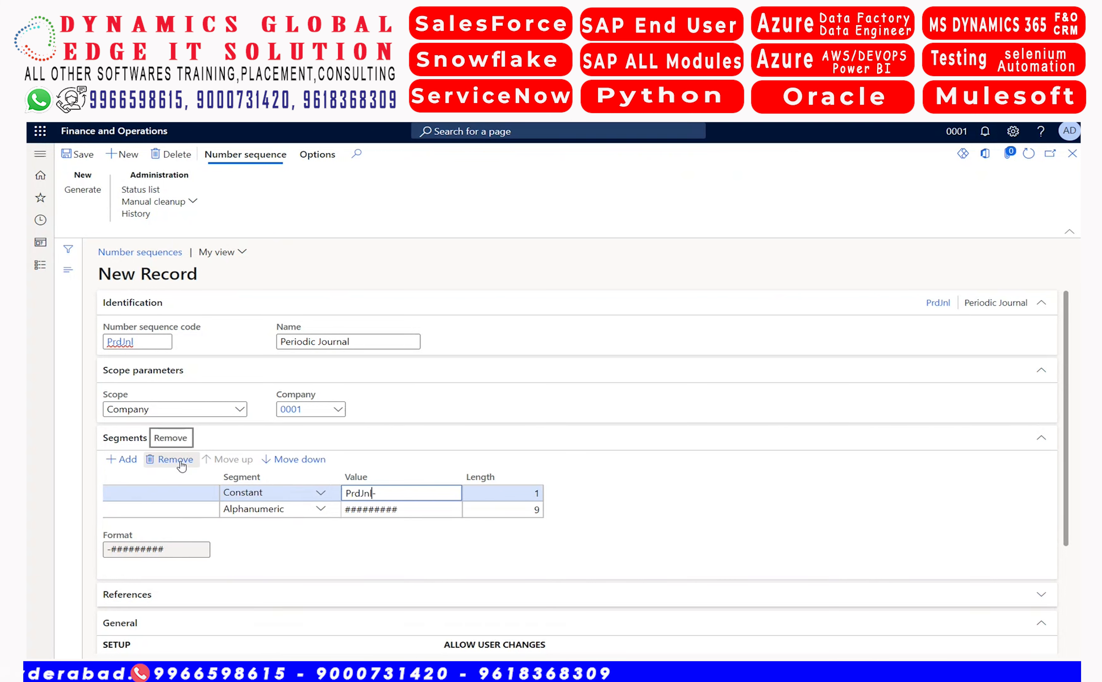
key(Tab)
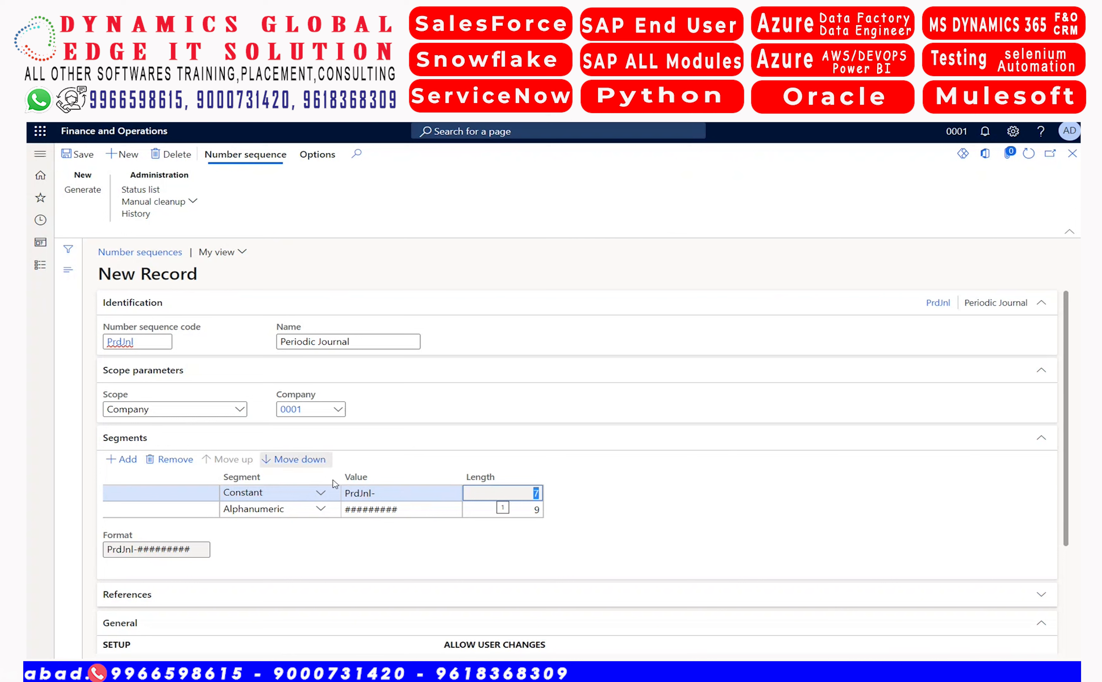
Shorten the Alphanumeric segment's value to seven characters, #######
click(423, 512)
key(BackSpace)
key(BackSpace)
key(Tab)
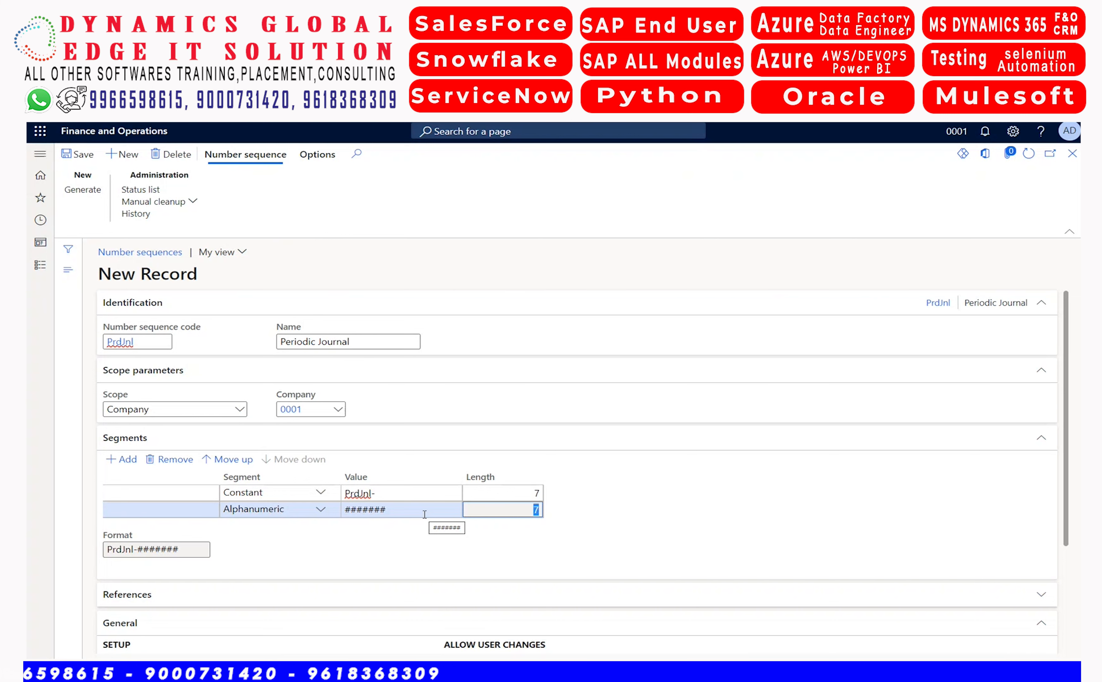
key(Tab)
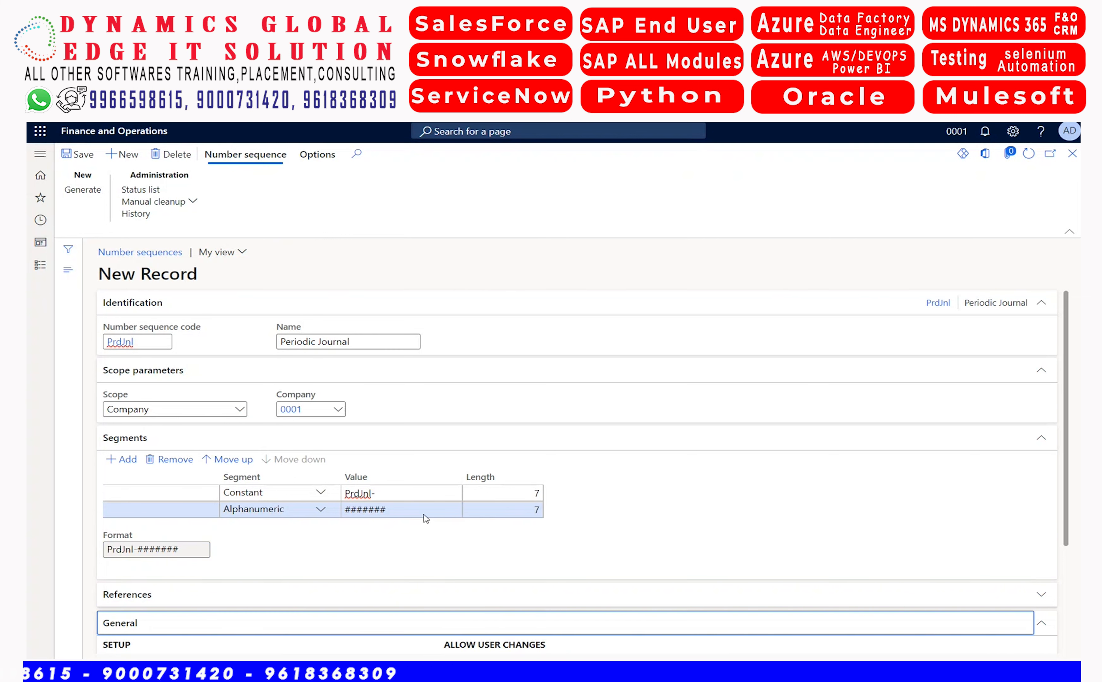
Make the number sequence continuous in its general setup
scroll(424, 515, down, 3)
key(Tab)
key(Tab)
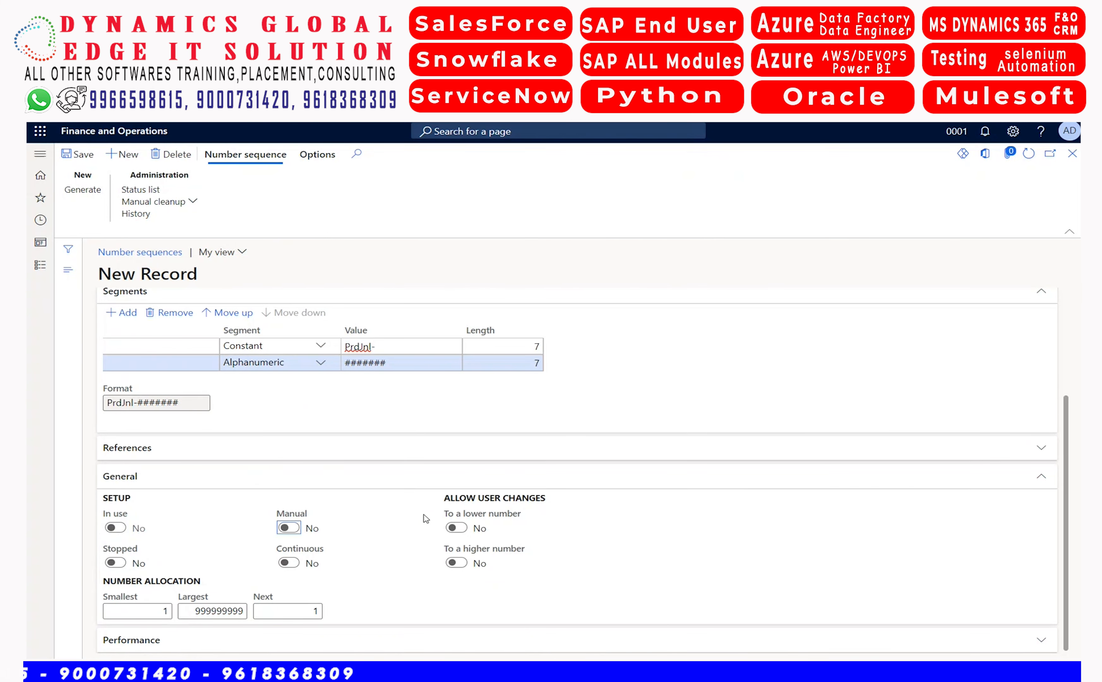
key(space)
key(Tab)
key(Tab)
key(Tab)
key(Tab)
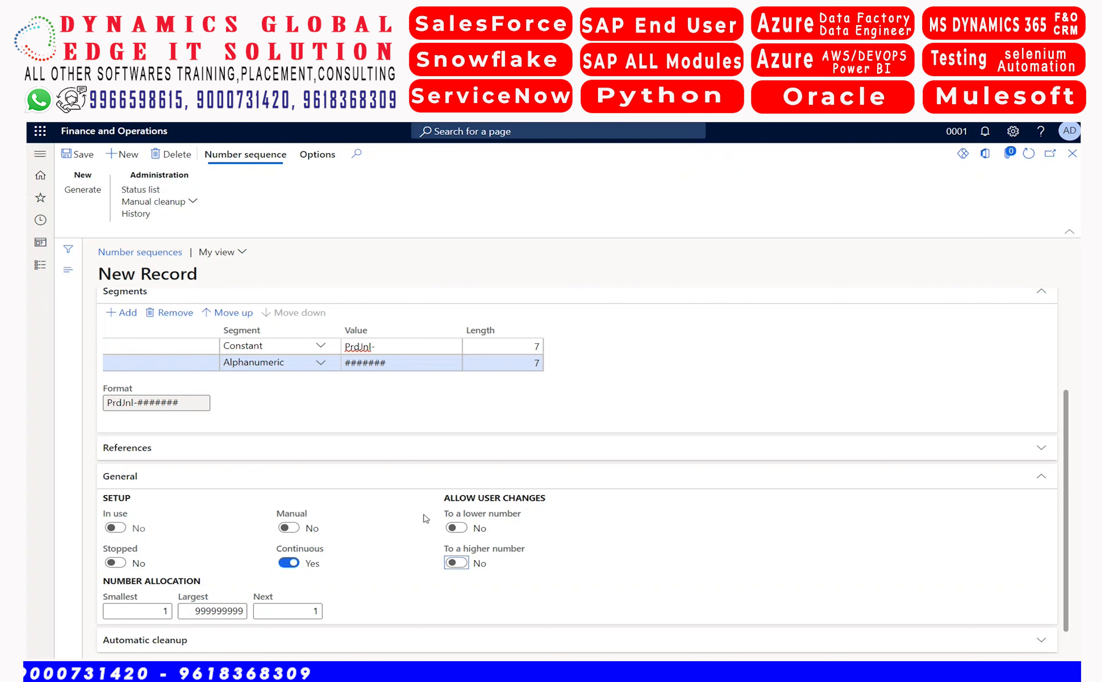
Set the largest number of the sequence to 9999999 and return to the journal names setup
key(Home)
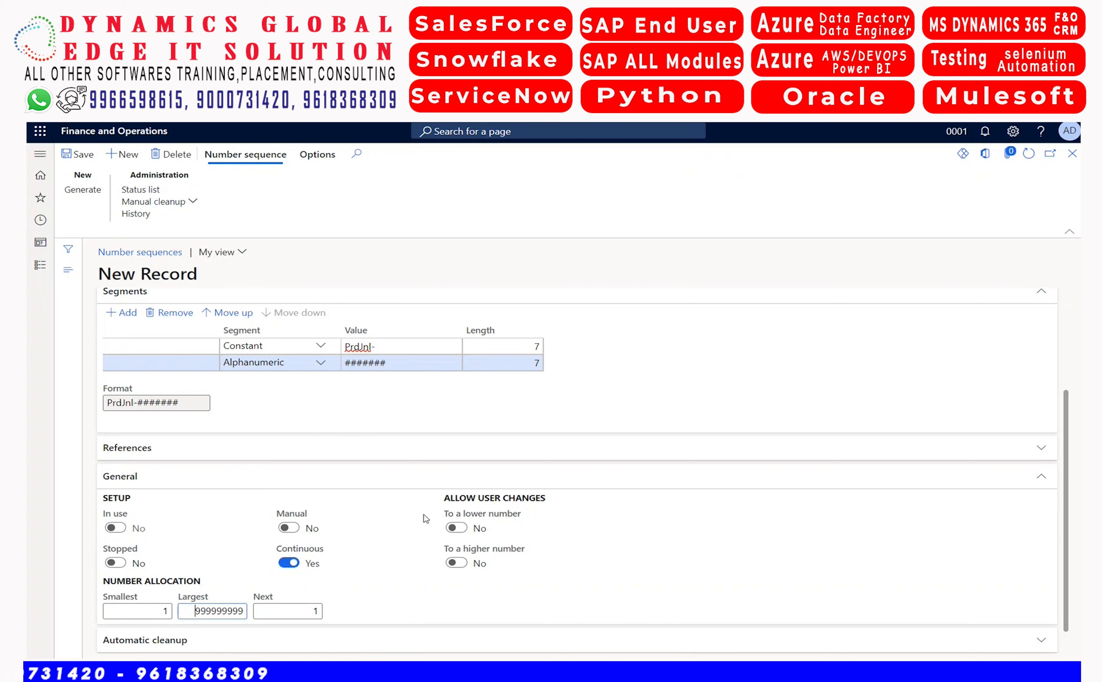
key(Delete)
key(Delete)
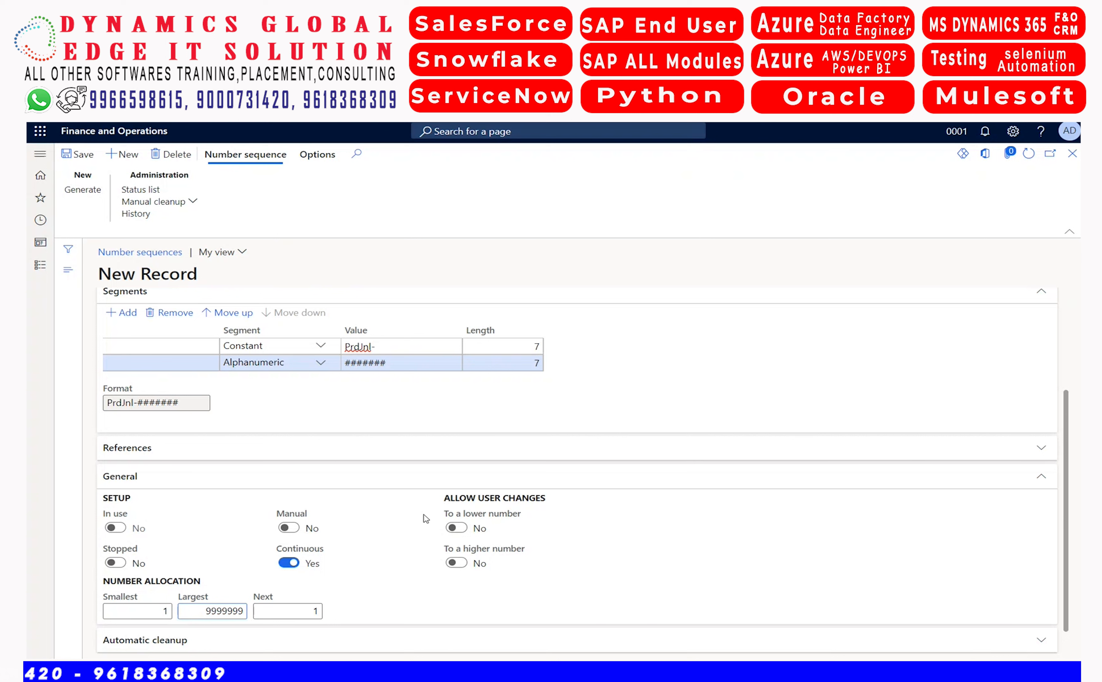
key(Tab)
key(Tab)
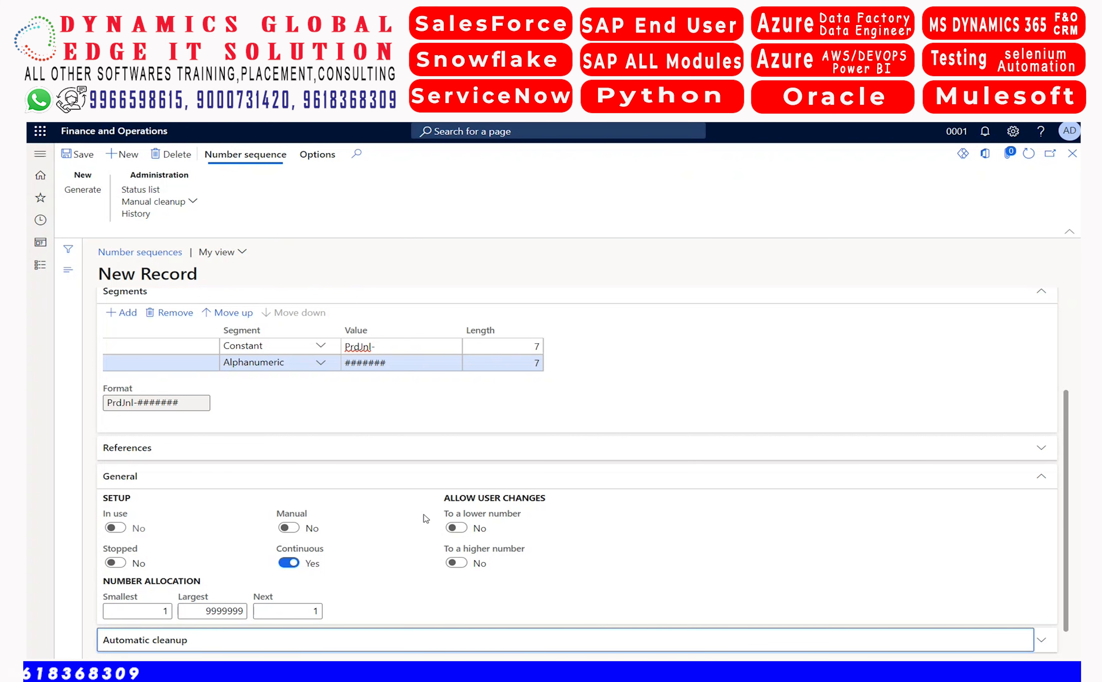
click(424, 515)
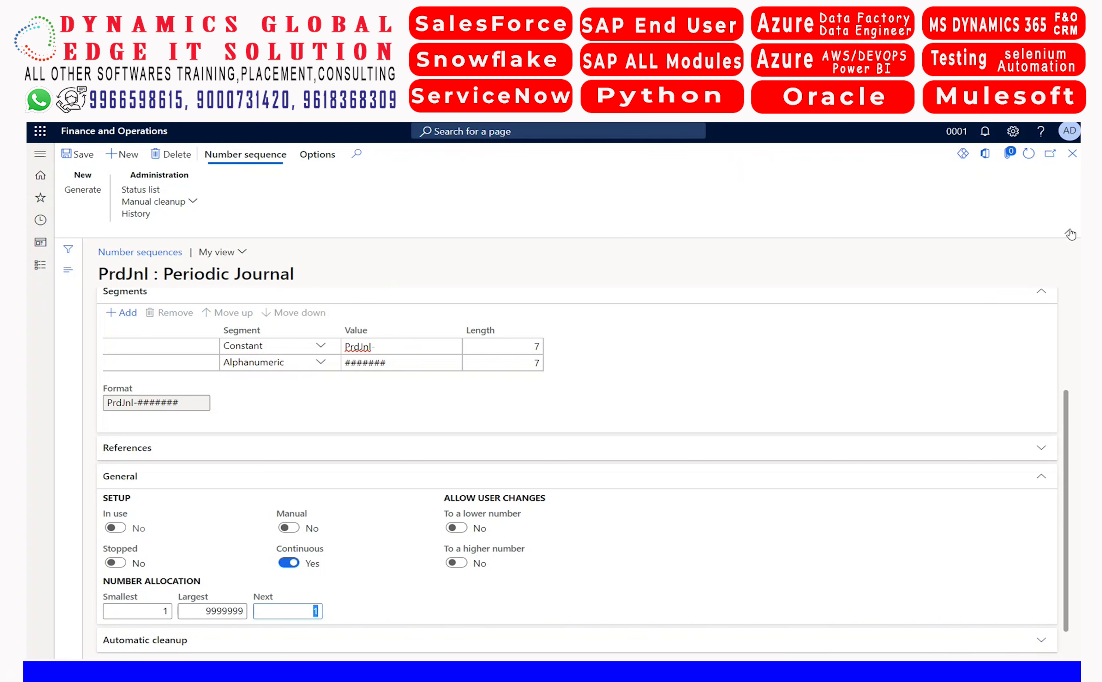
click(1071, 155)
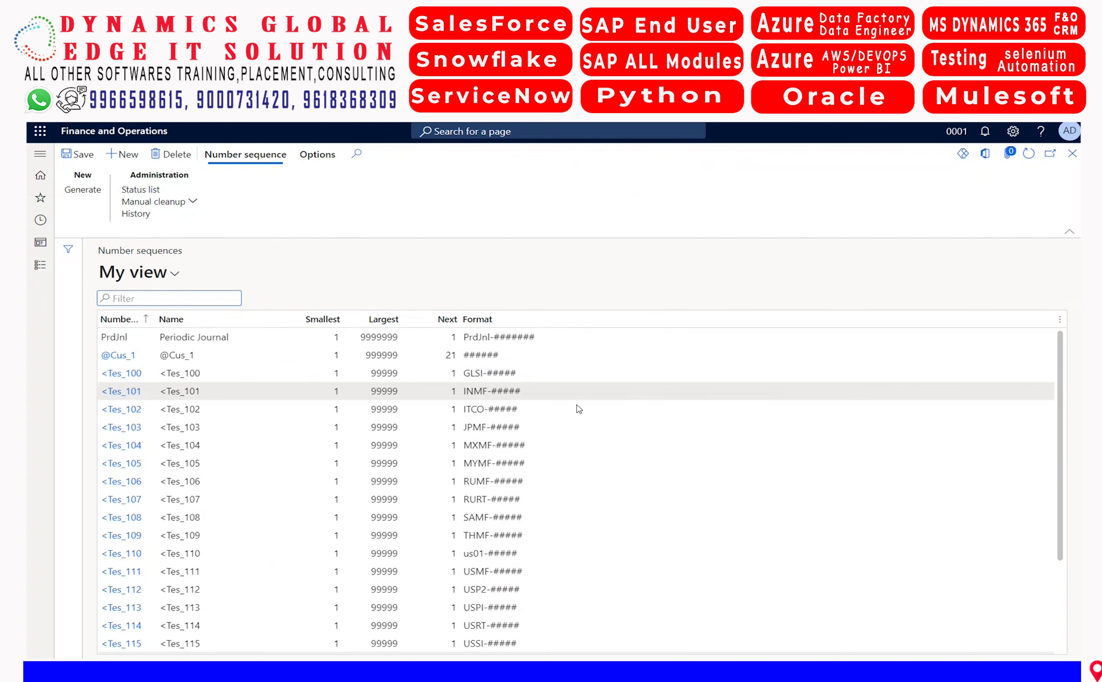
click(1072, 155)
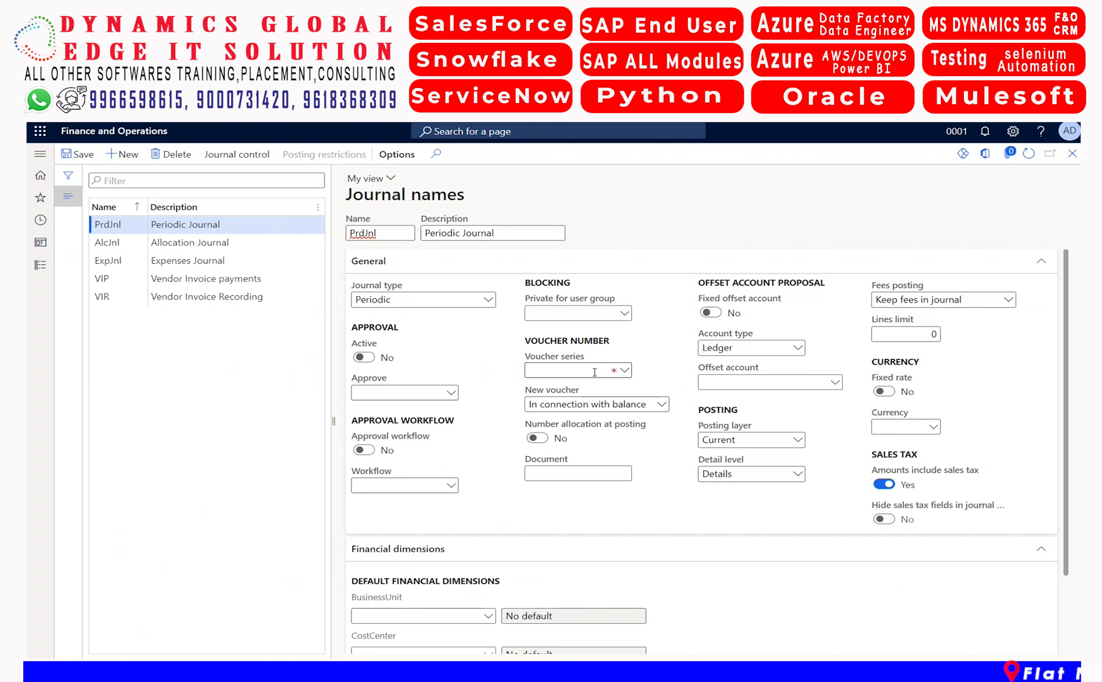
Assign PrdJnl as the voucher series of the periodic journal name and save the record
key(Tab)
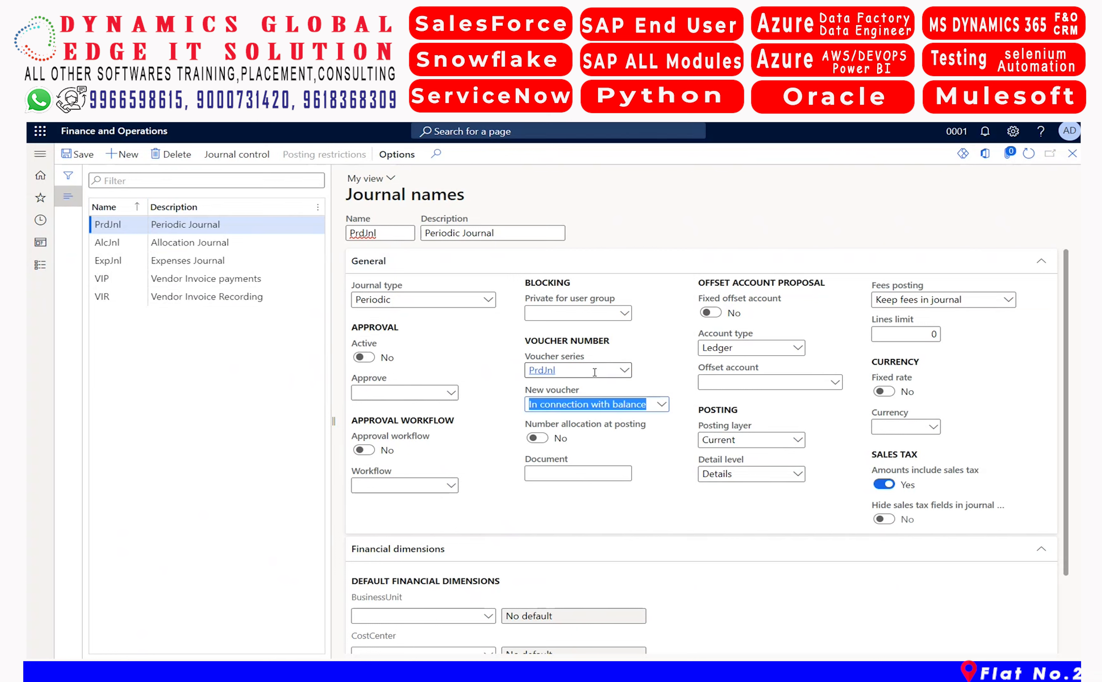
click(472, 377)
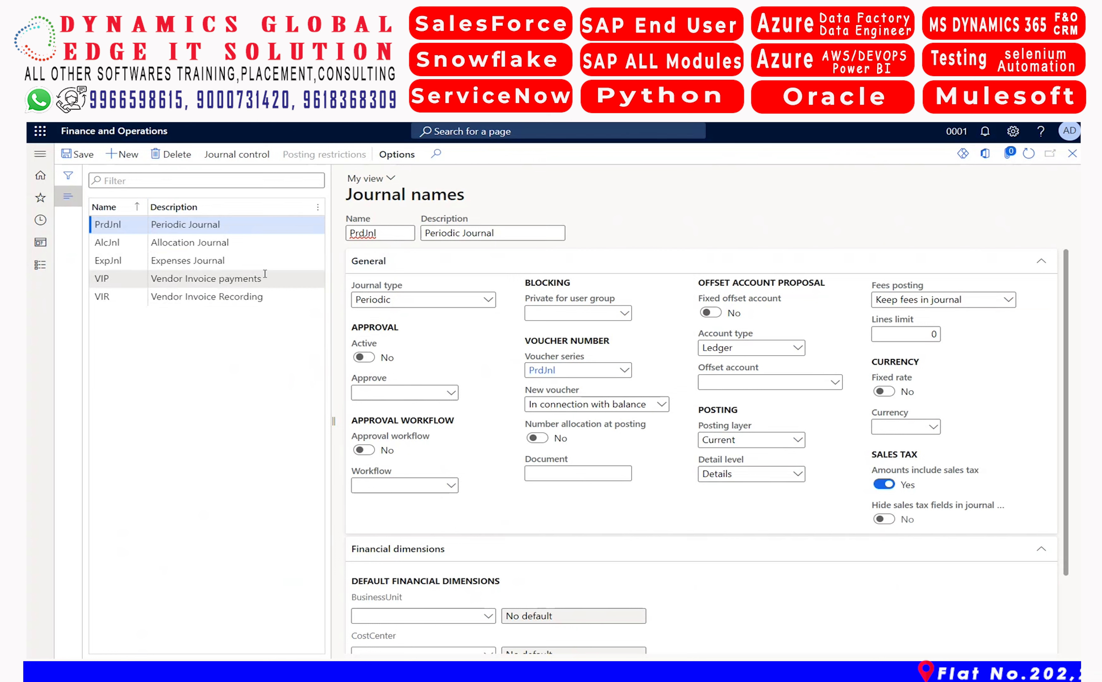
click(78, 155)
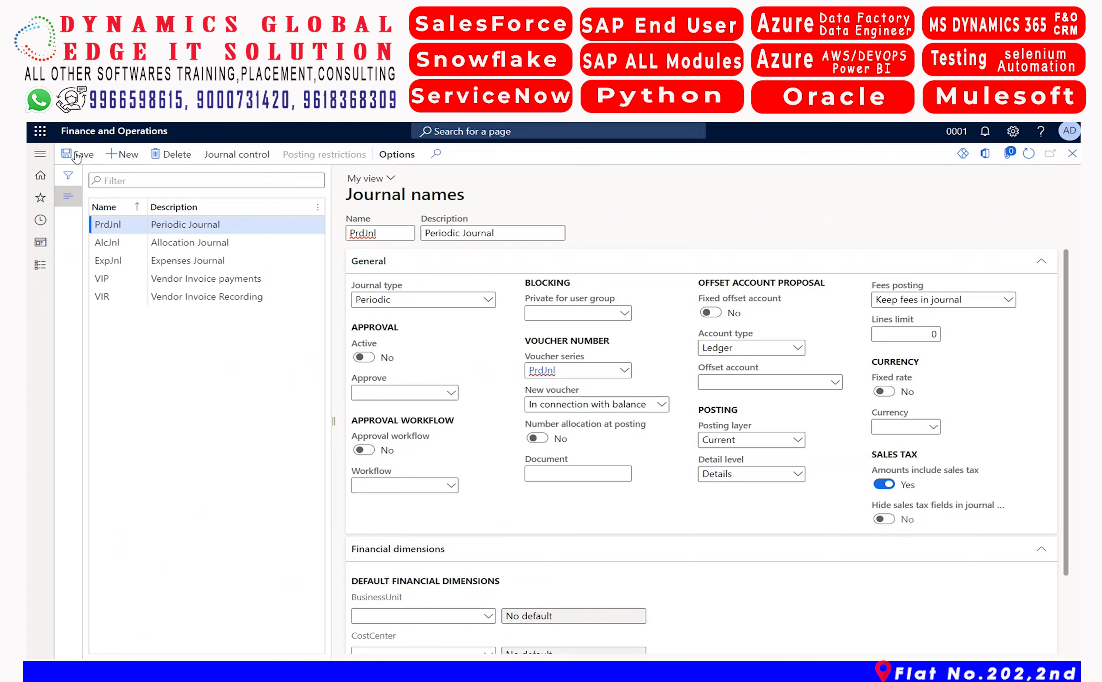
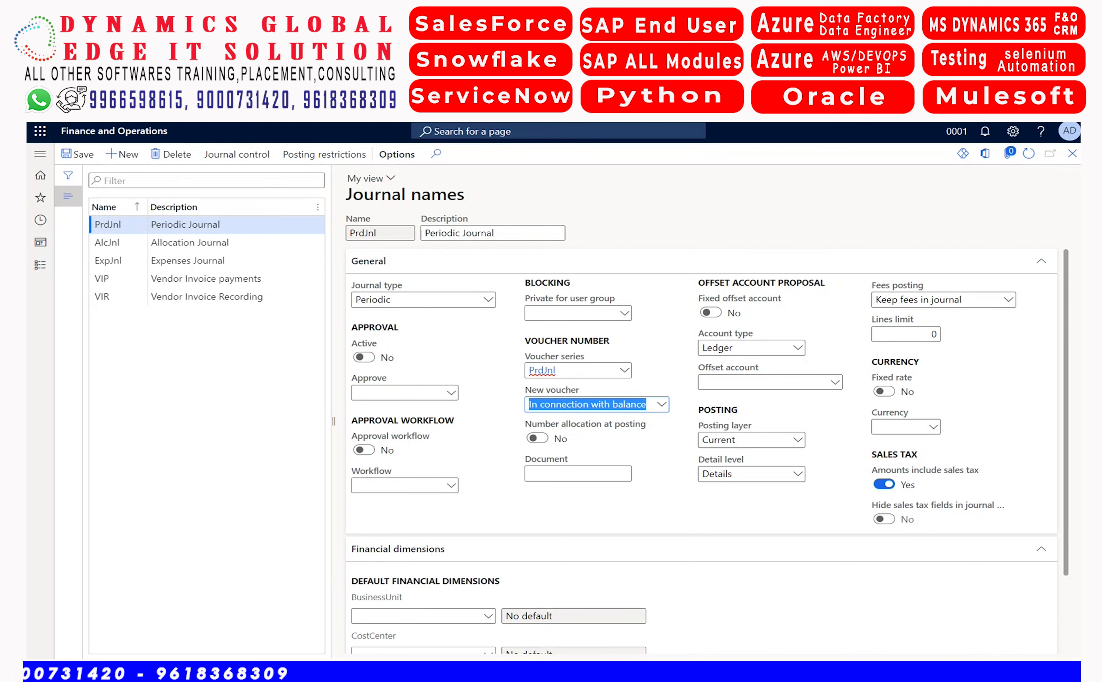
Open the Periodic journals page from the periodic tasks of the General ledger module
click(40, 155)
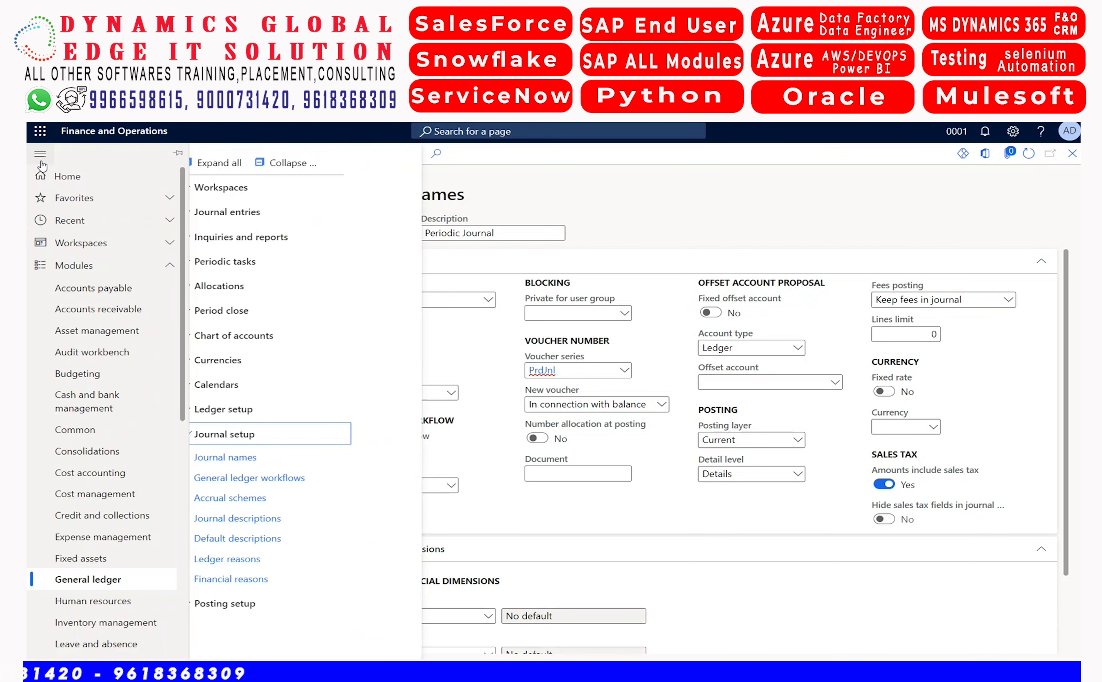
click(237, 436)
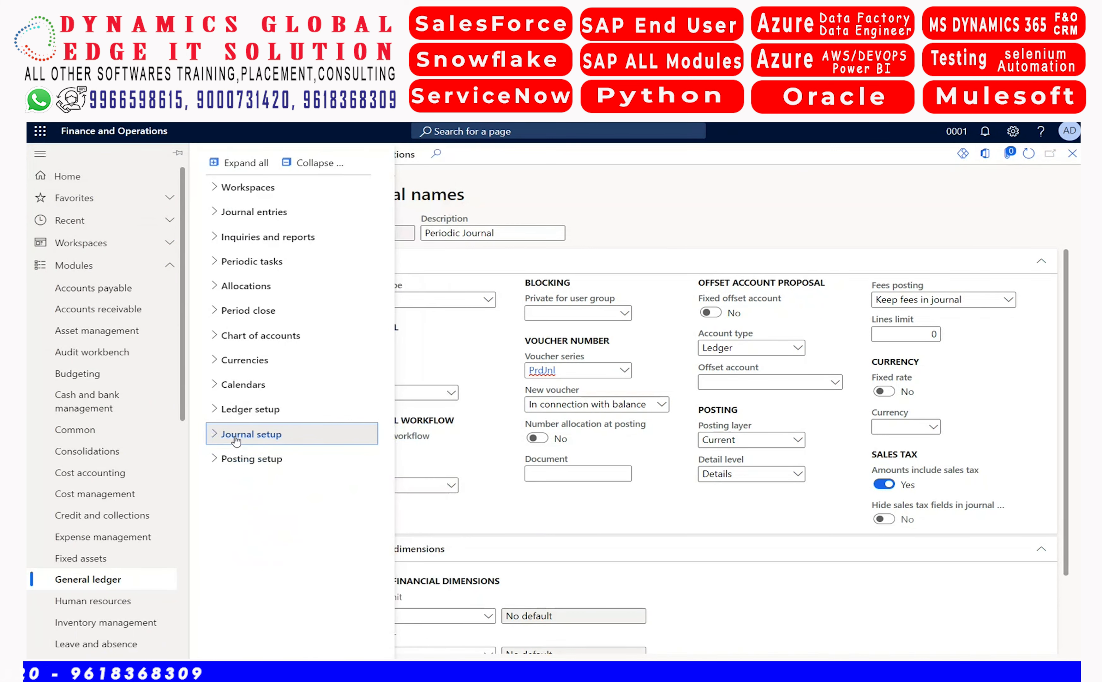
click(255, 264)
click(273, 334)
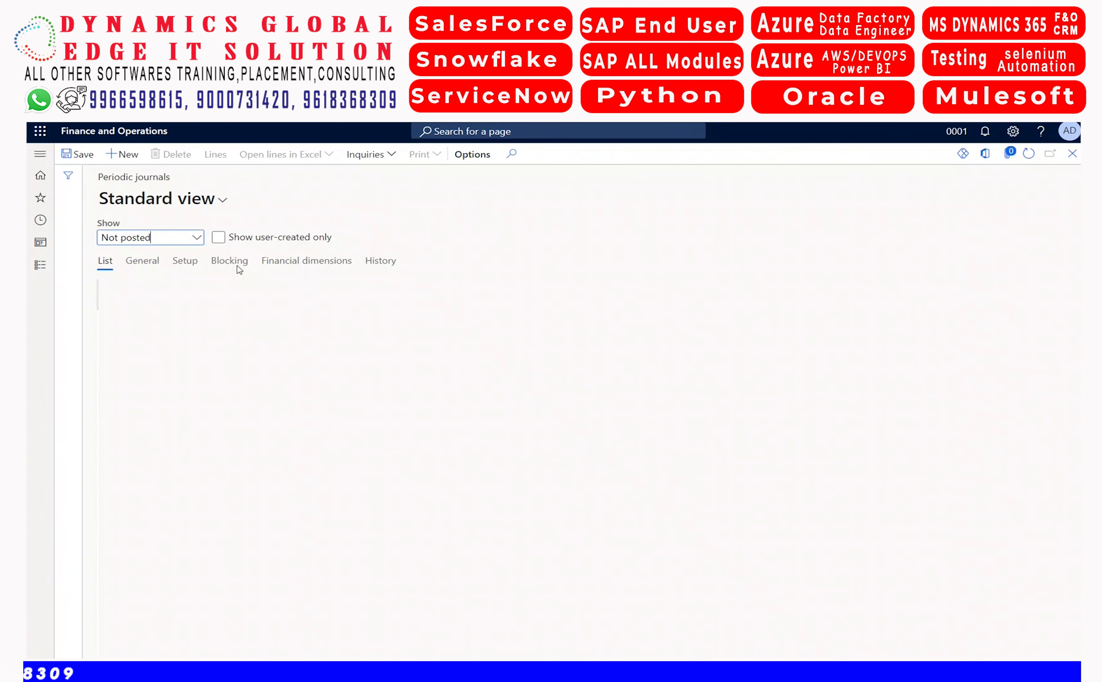
Create a periodic journal with the name PrdJnl and the description "Office rent periodic journal testing"
click(138, 158)
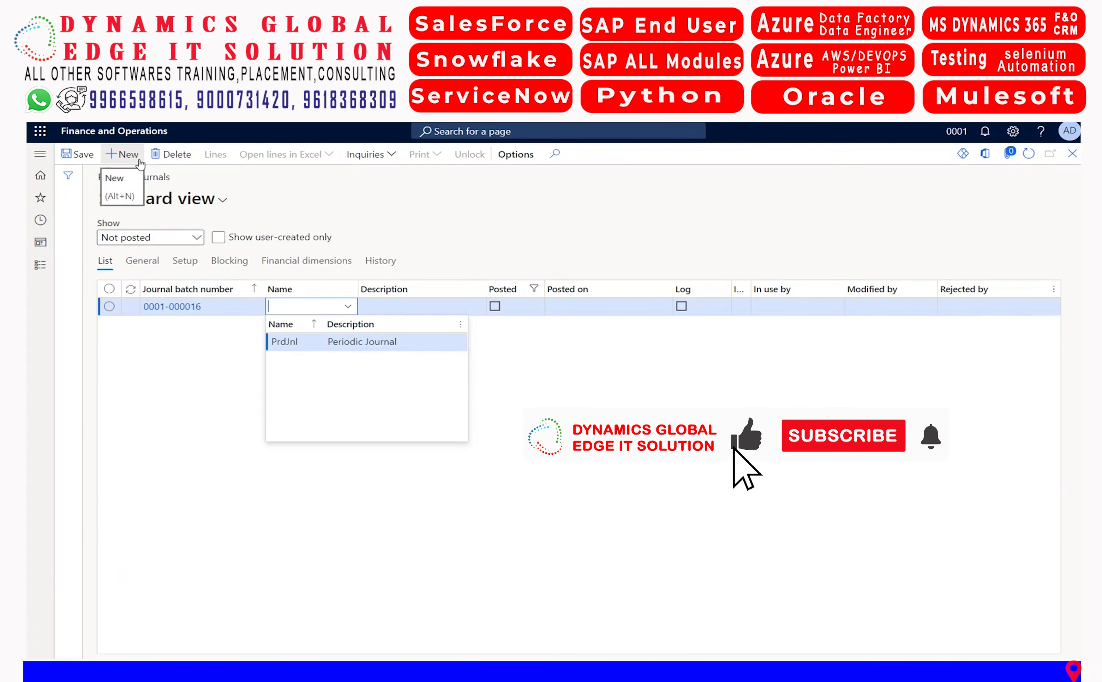
key(Return)
key(Tab)
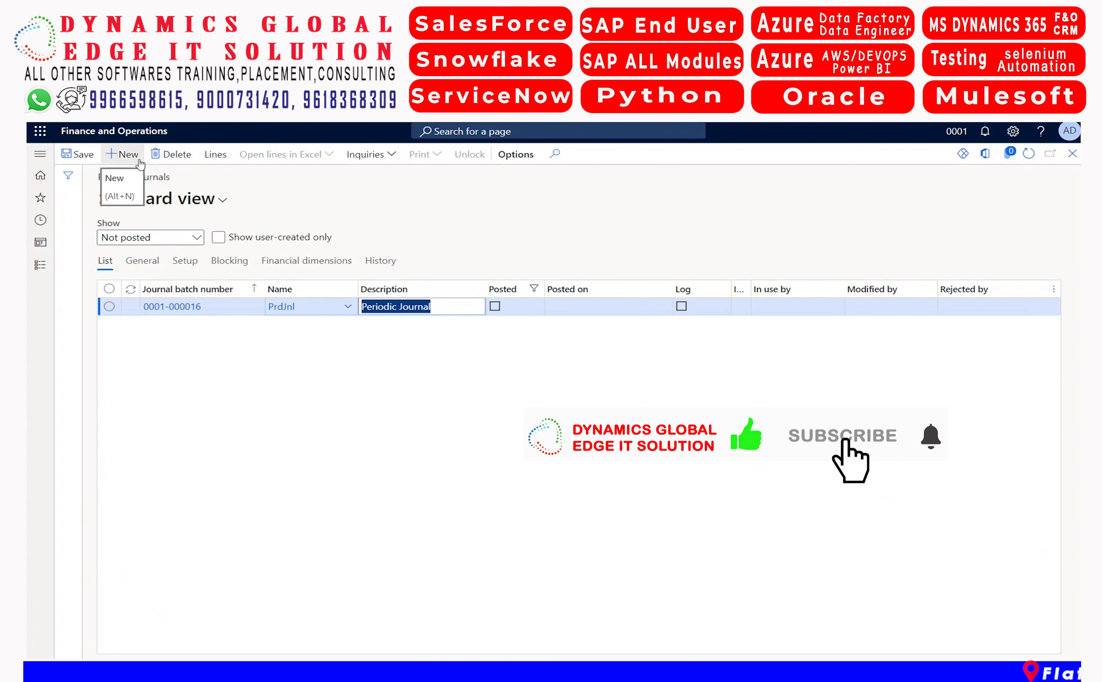
text(Offic)
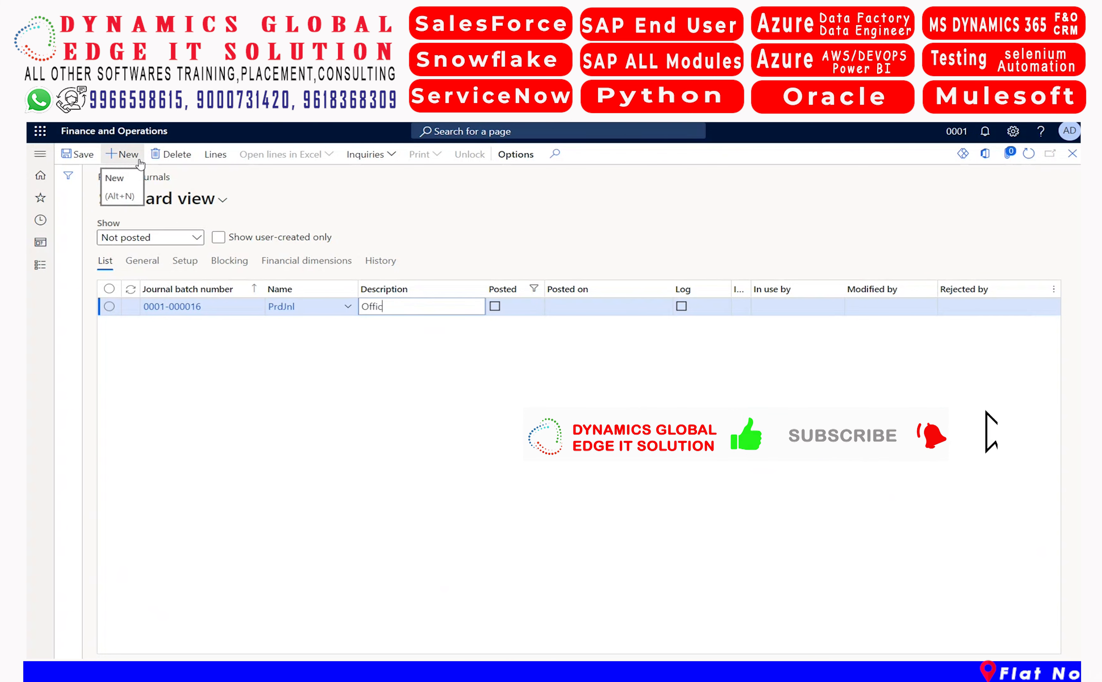
text(e rent perio)
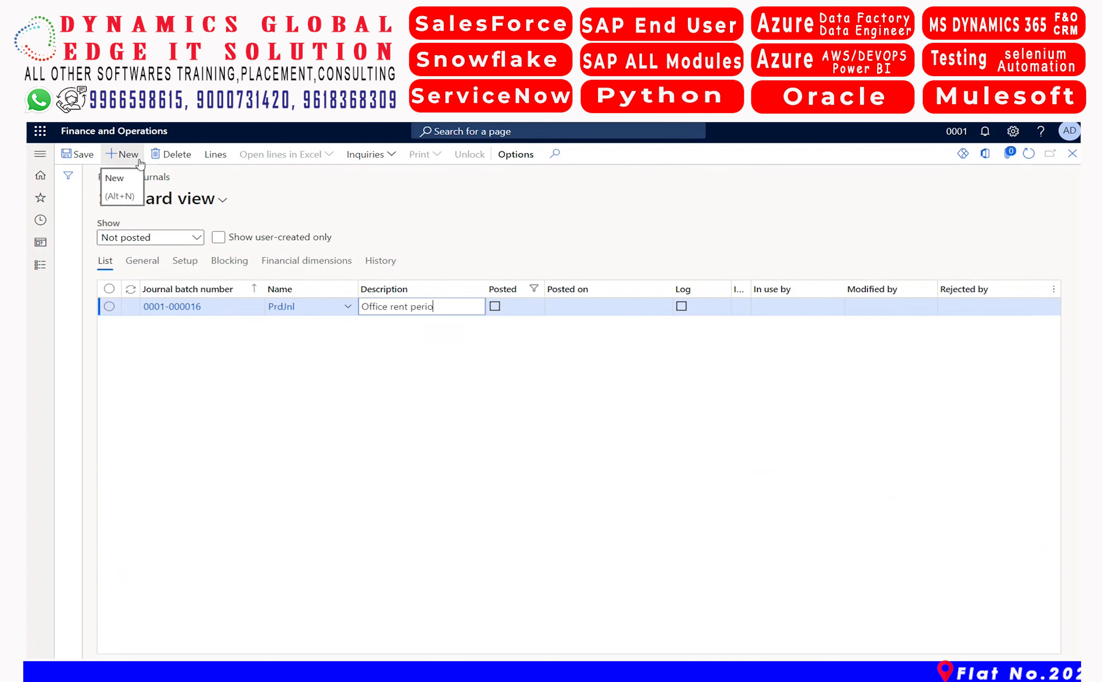
text(dic journal testing)
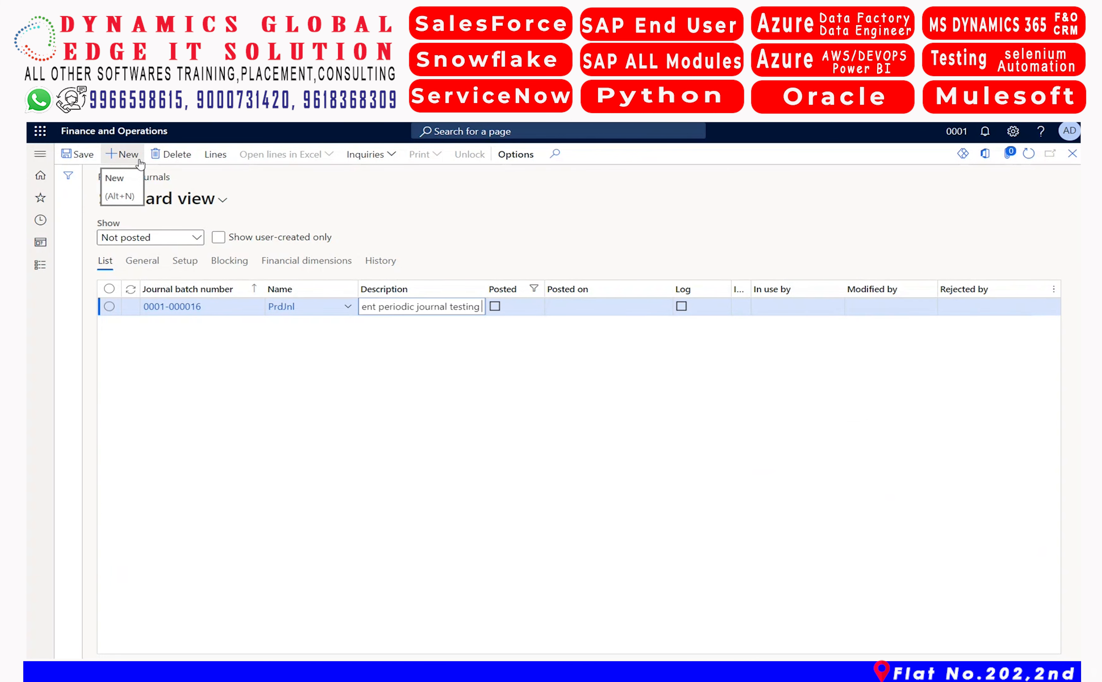
key(Tab)
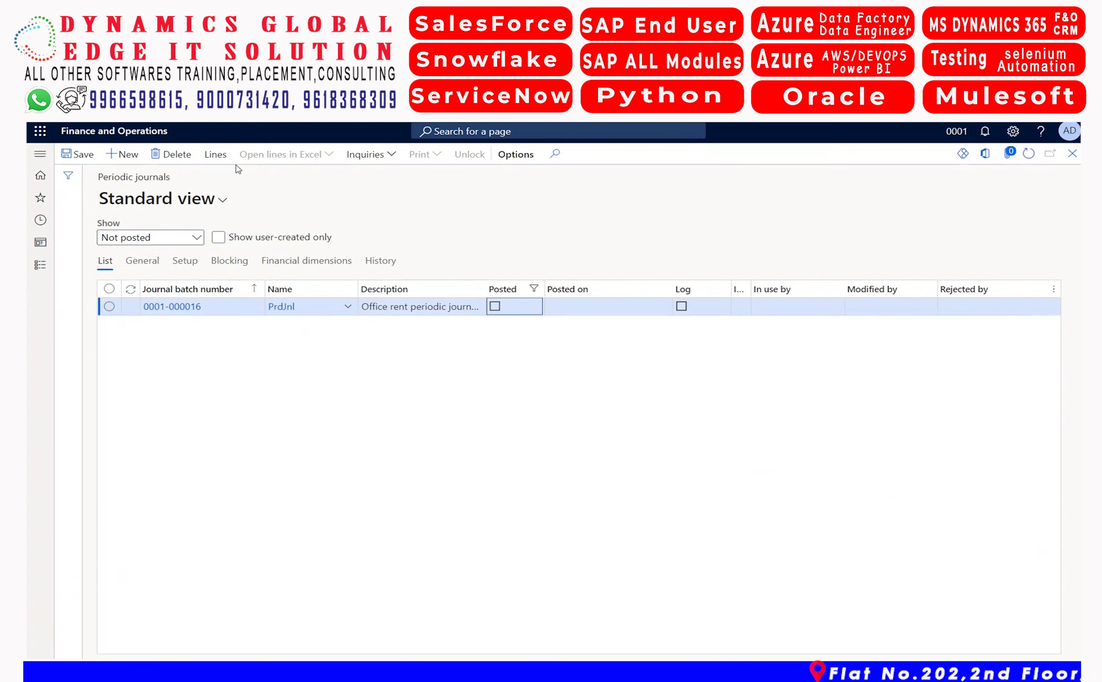
Open the lines of the new journal and date the first line 10/1/2022
click(219, 160)
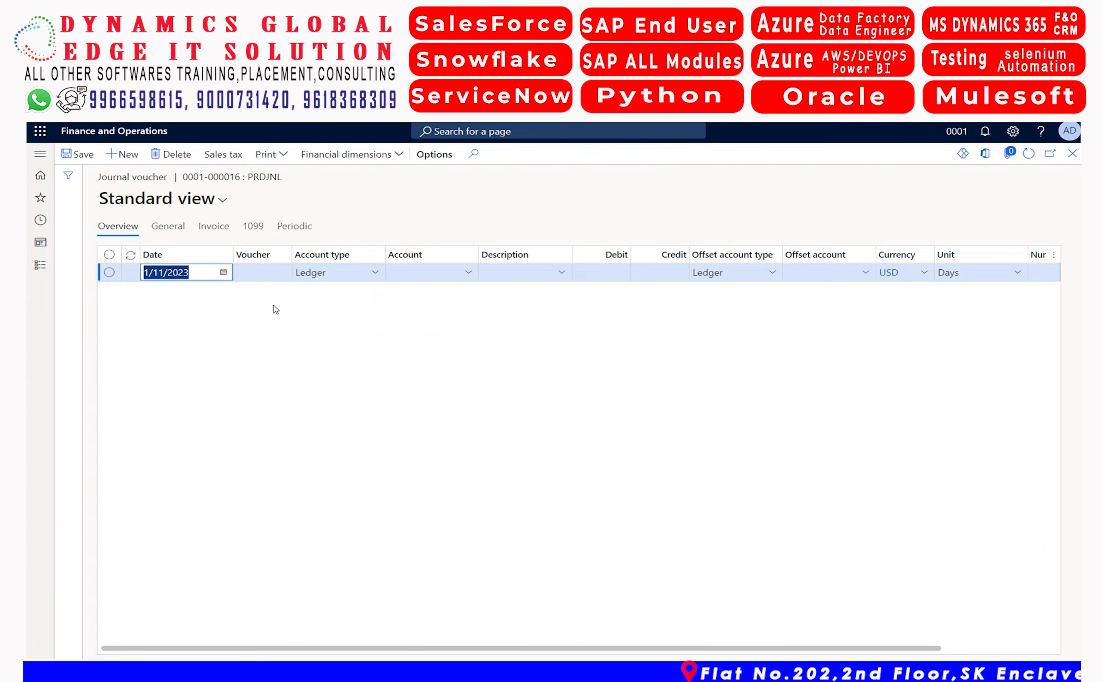
click(222, 274)
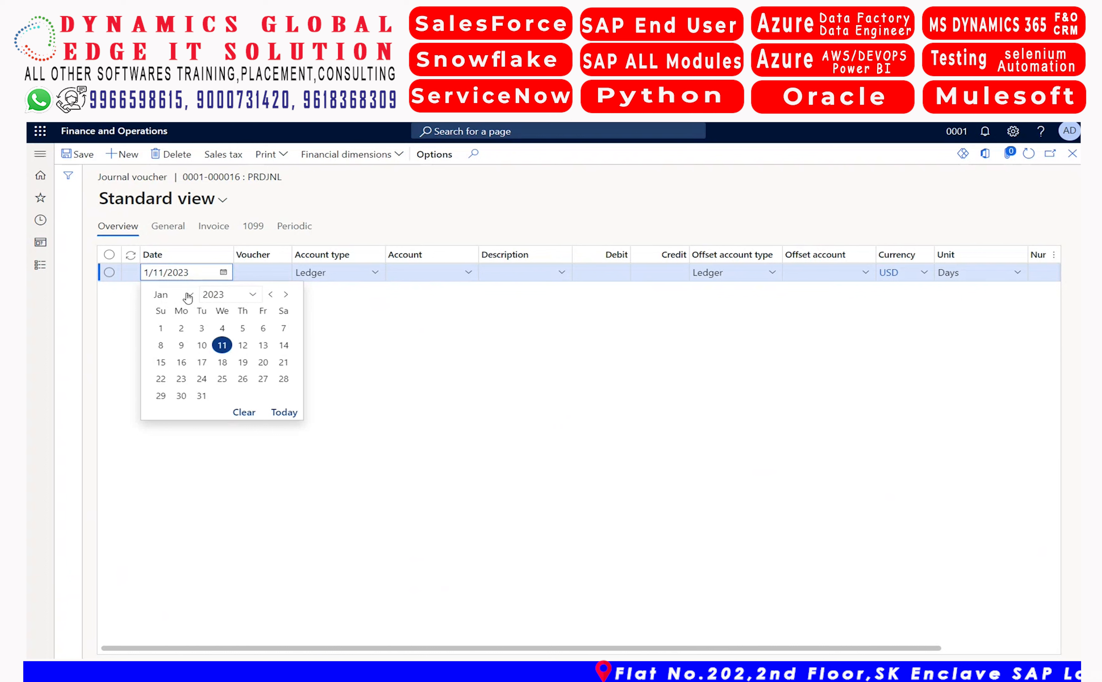
click(270, 294)
click(270, 294)
click(270, 294)
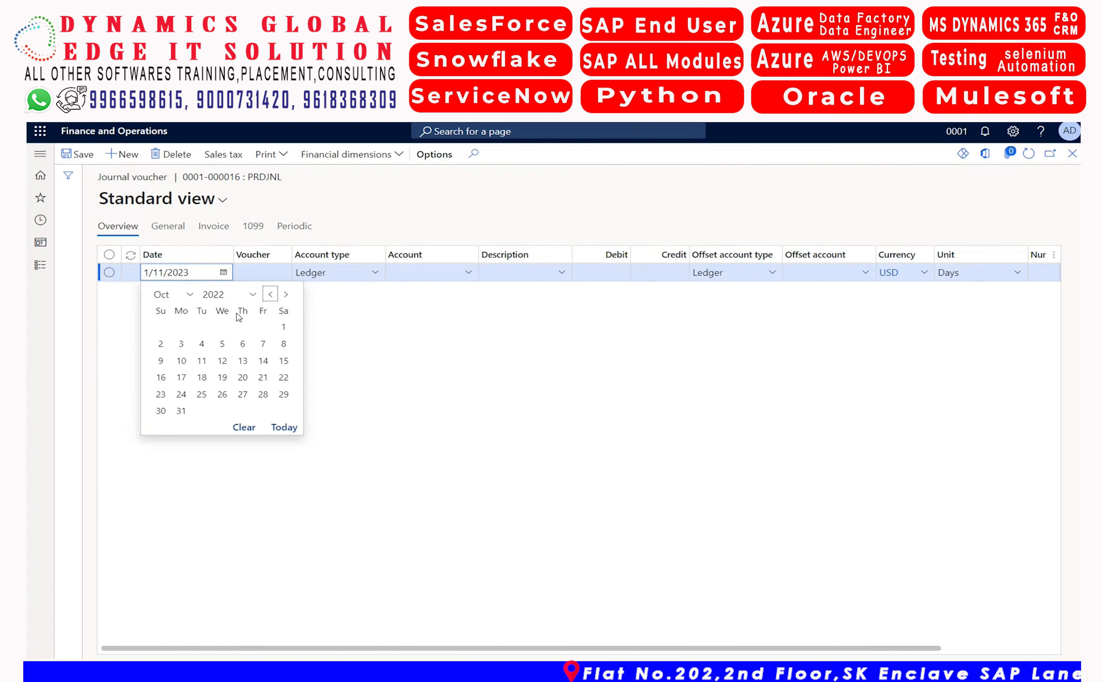
click(284, 328)
key(Tab)
key(Tab)
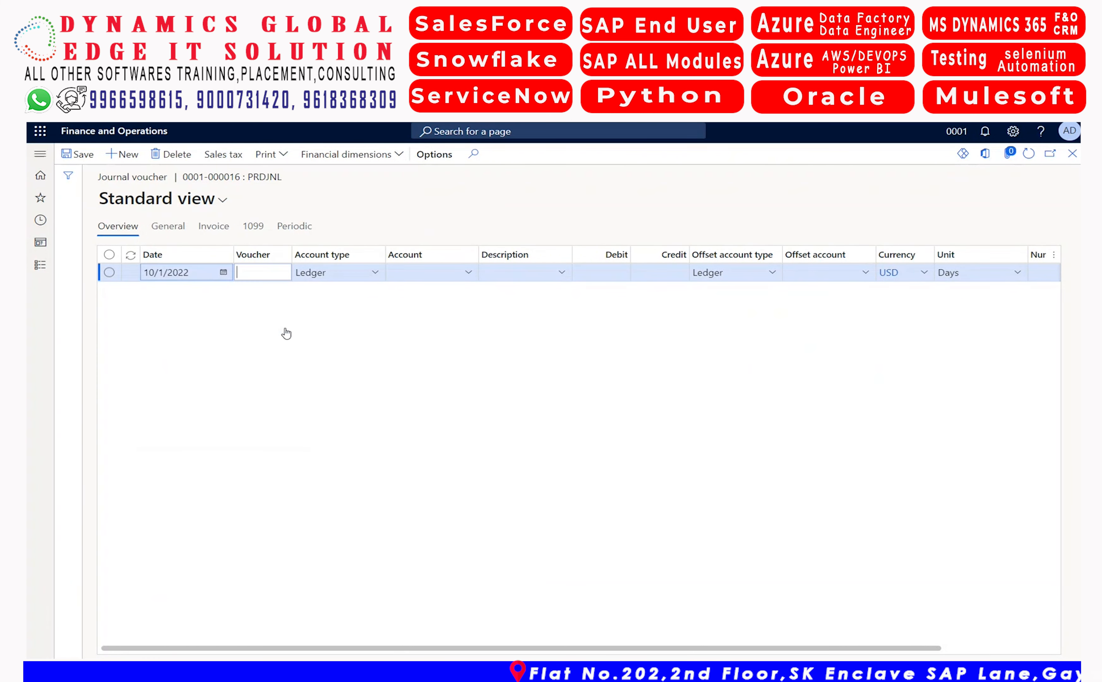
Set the line's account to 605150 Rent Expense with business unit 004, department 025 and cost center 009
text(re)
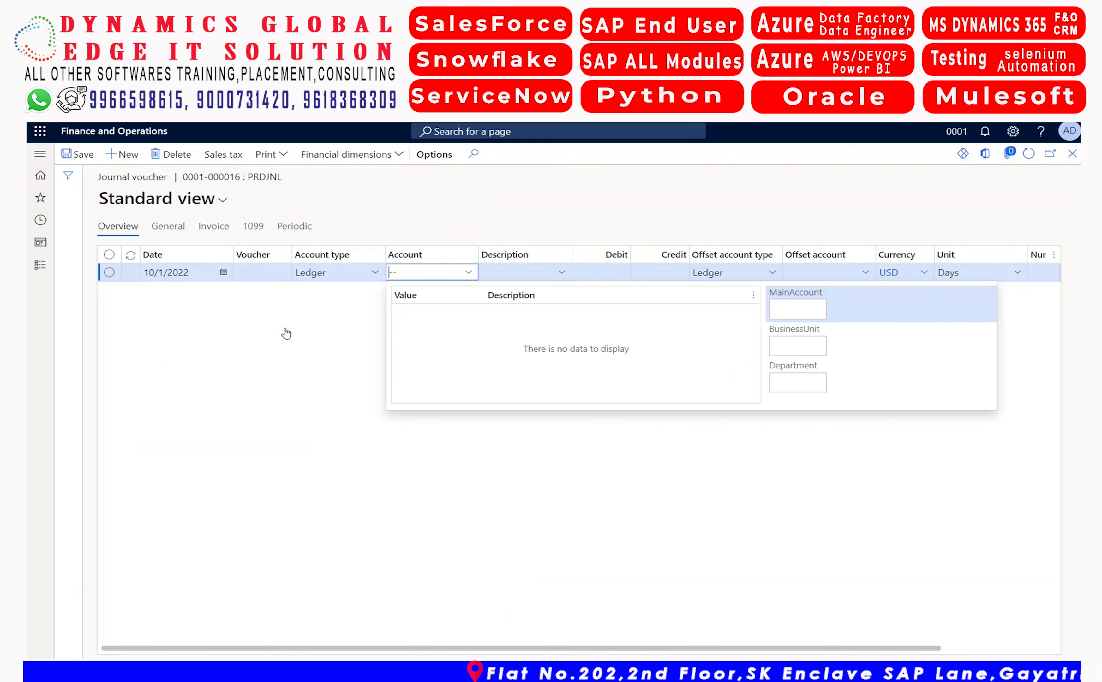
text(nt)
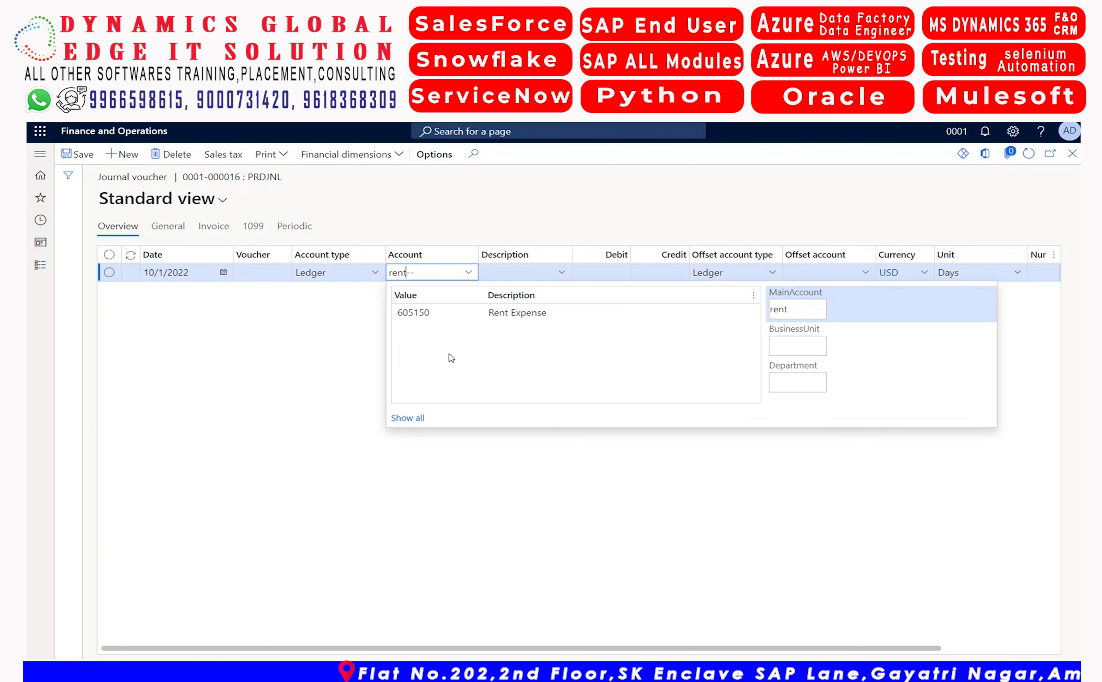
click(503, 311)
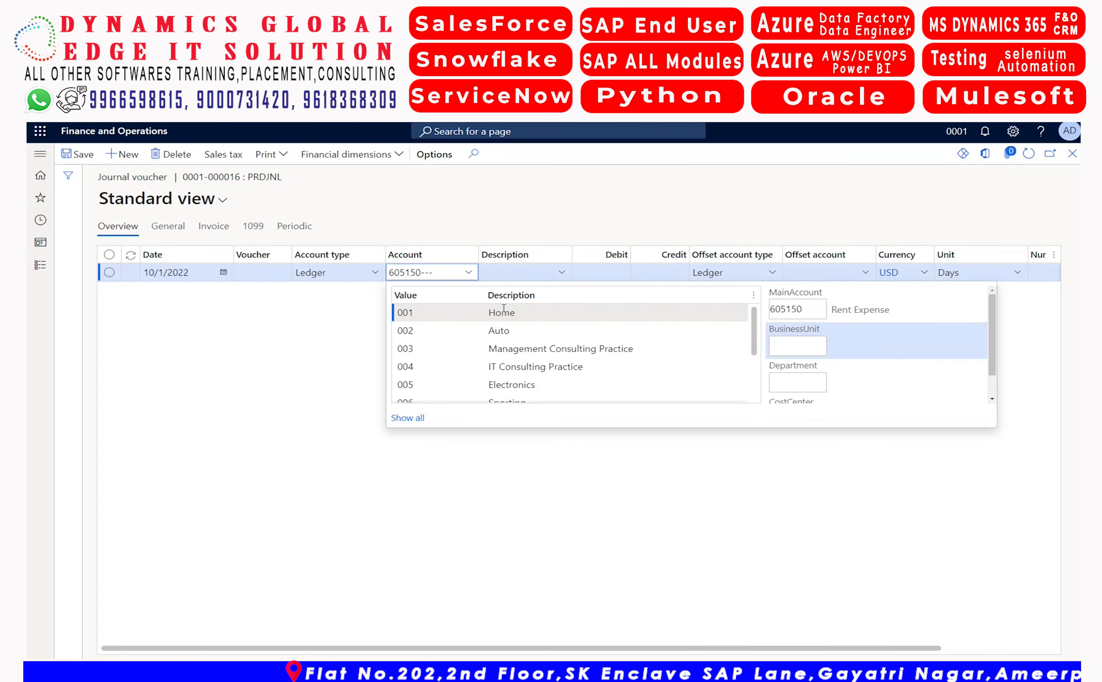
click(511, 364)
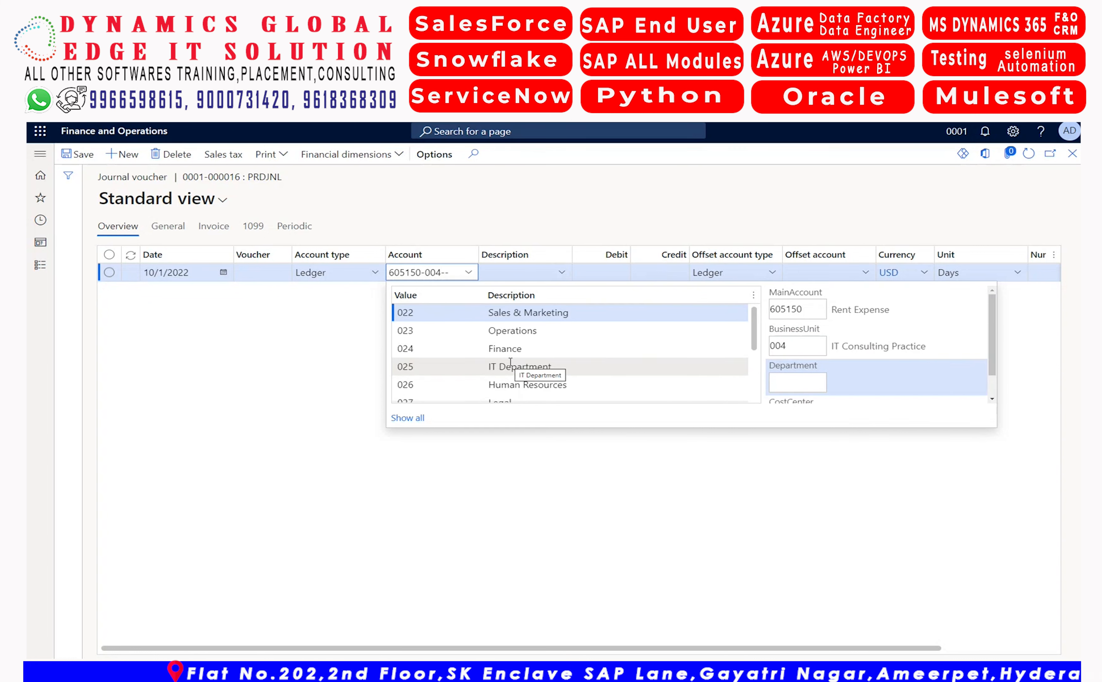
click(510, 365)
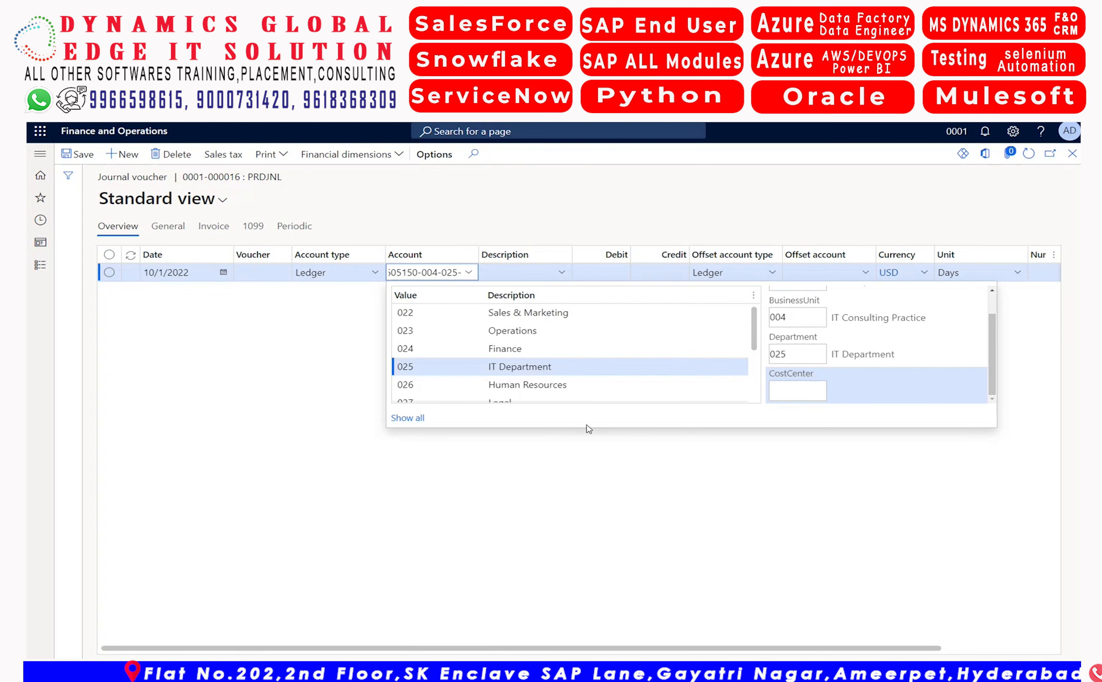
click(555, 348)
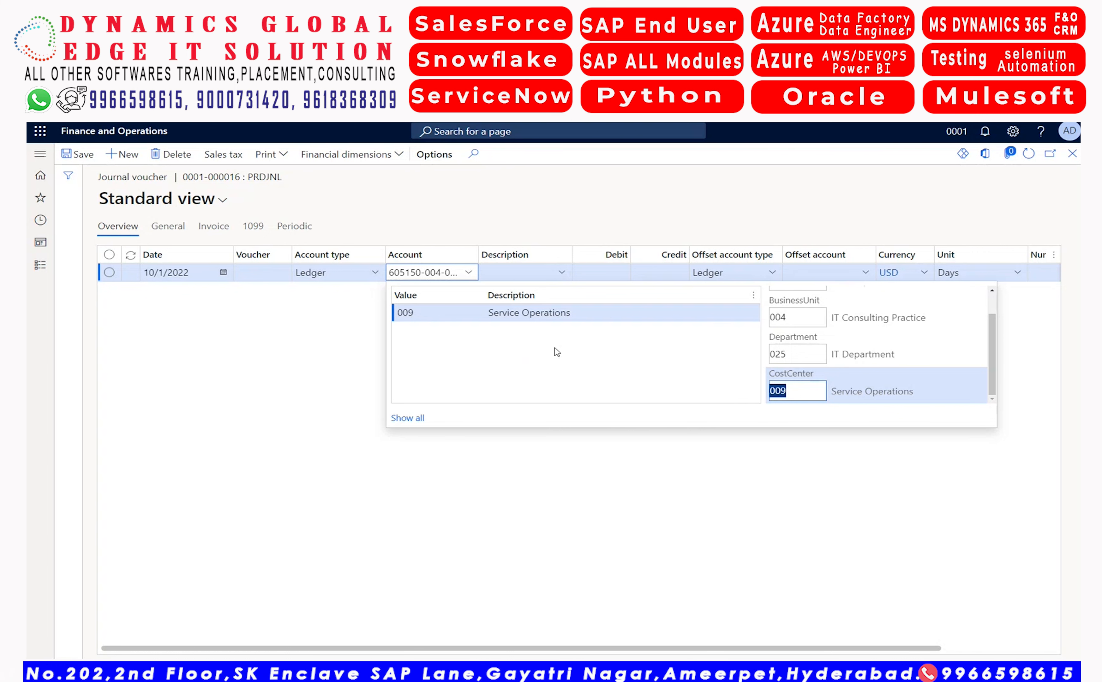
key(Tab)
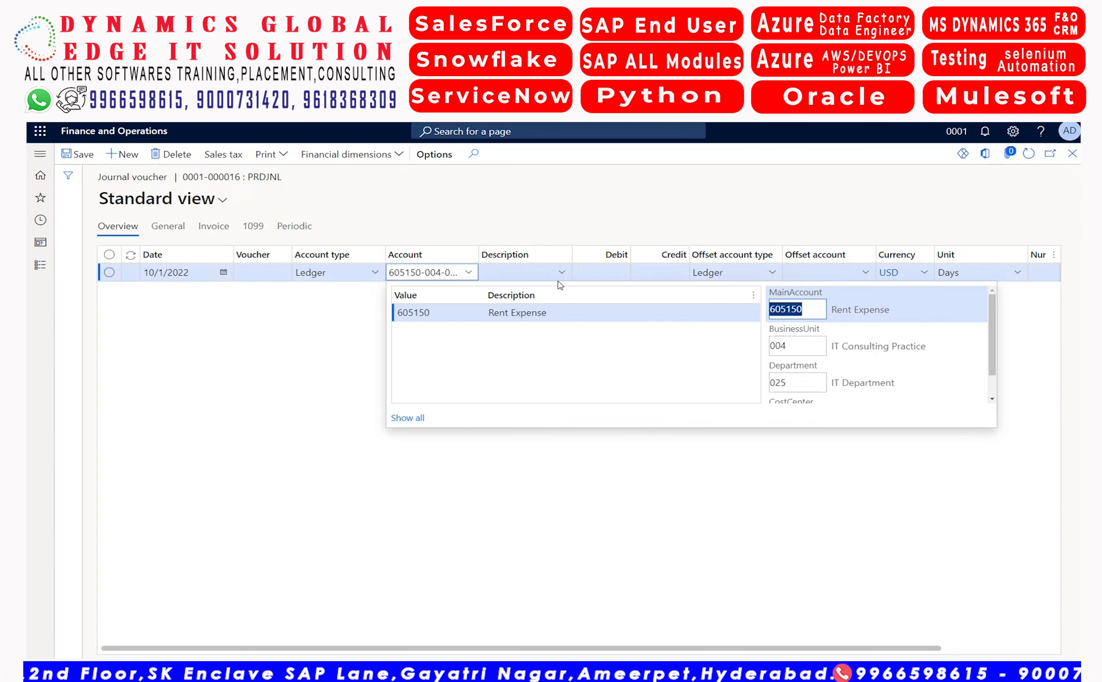
Describe the journal line as "DGEIT office rent" and enter a debit of 45,000
click(532, 274)
text(DGEIT office rent fo)
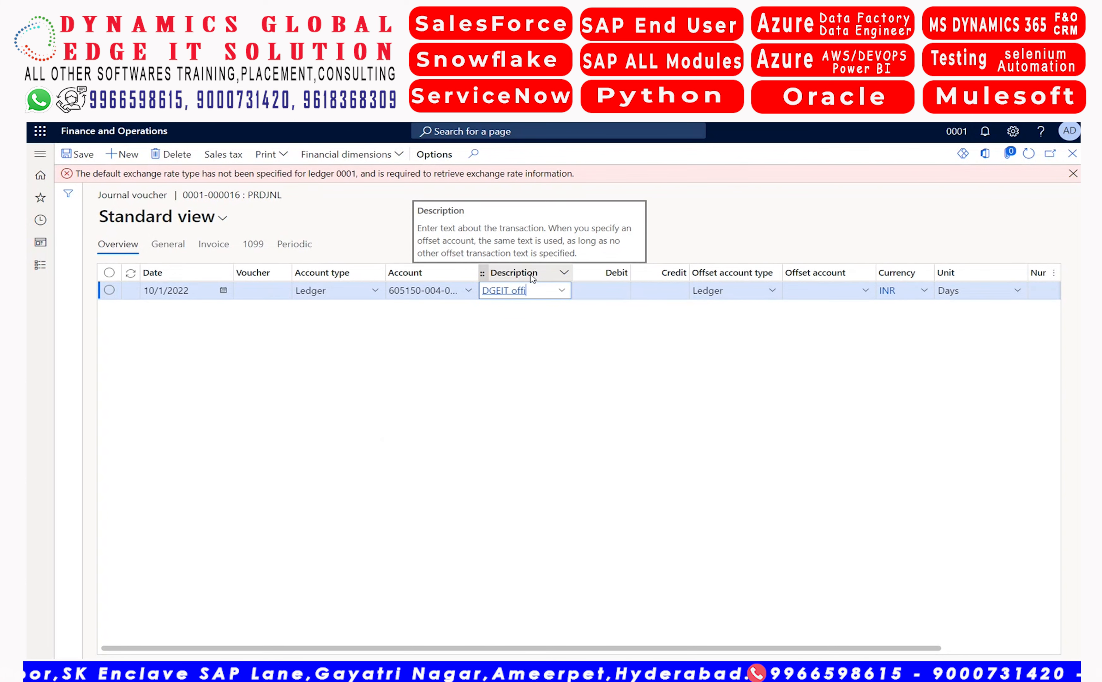
key(BackSpace)
key(BackSpace)
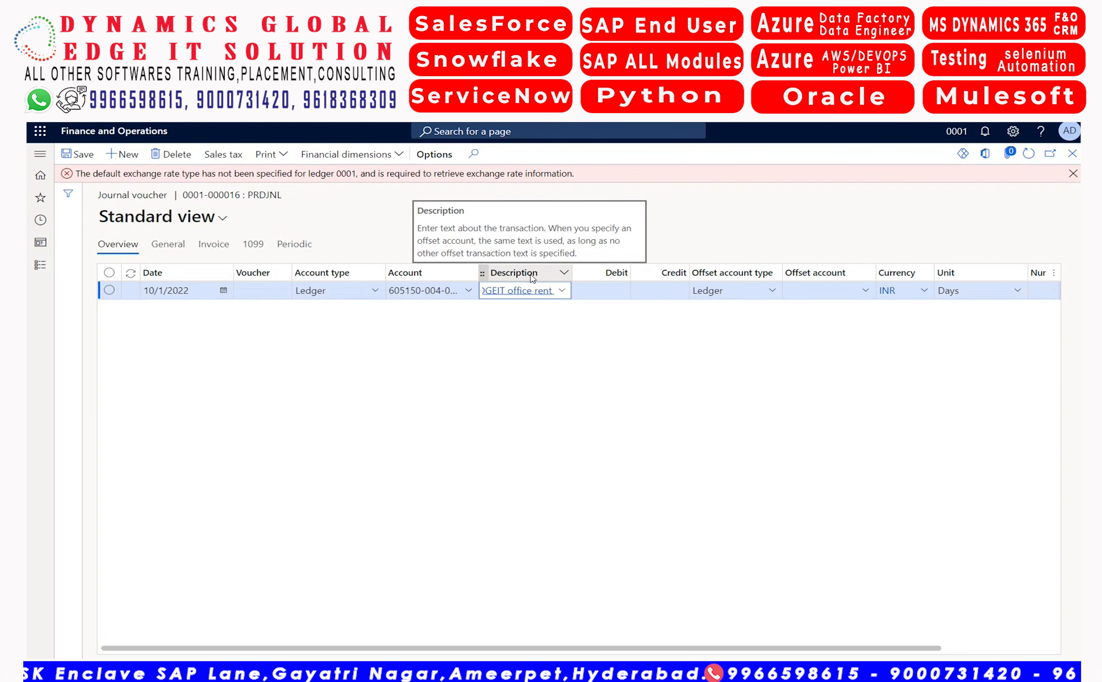
key(Tab)
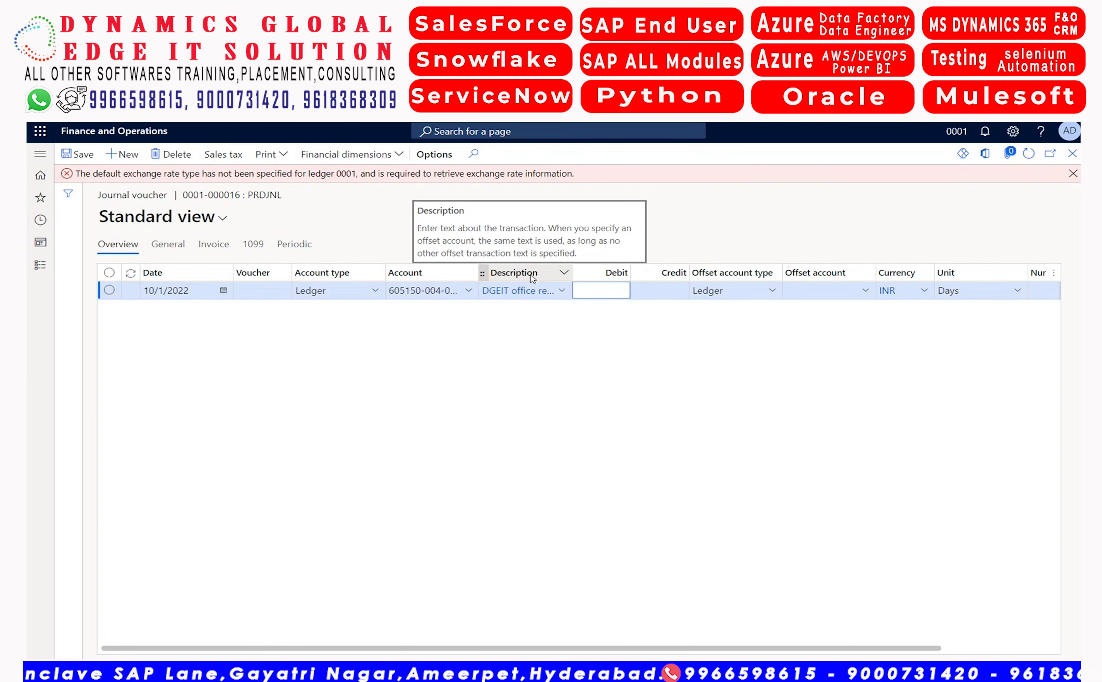
text(45000)
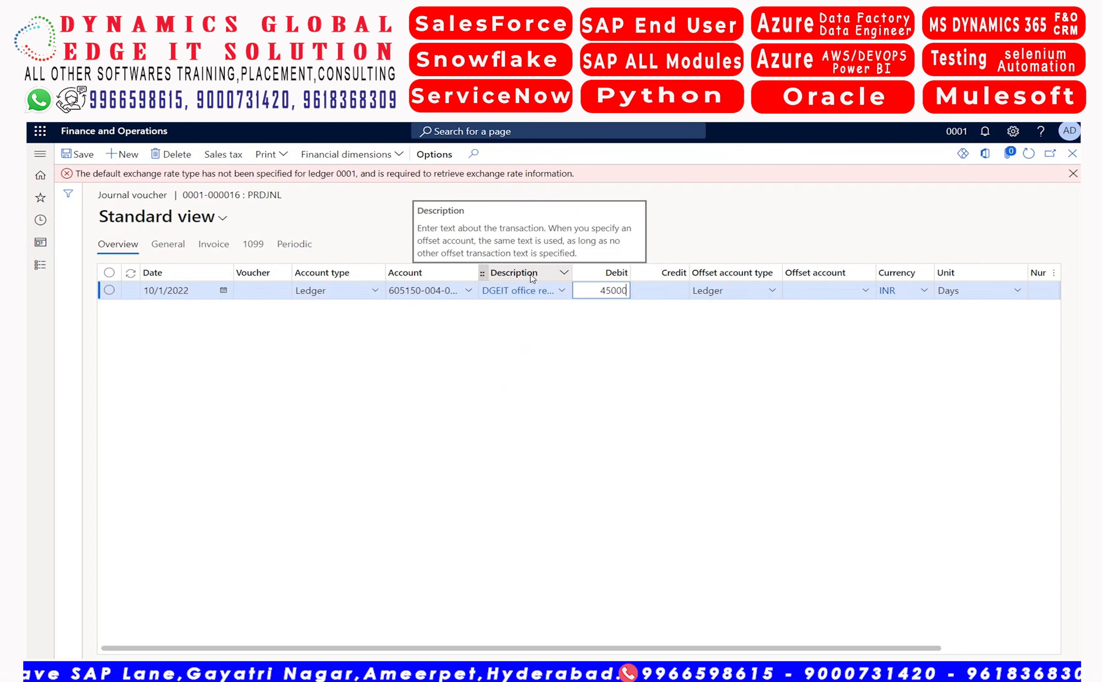
key(Tab)
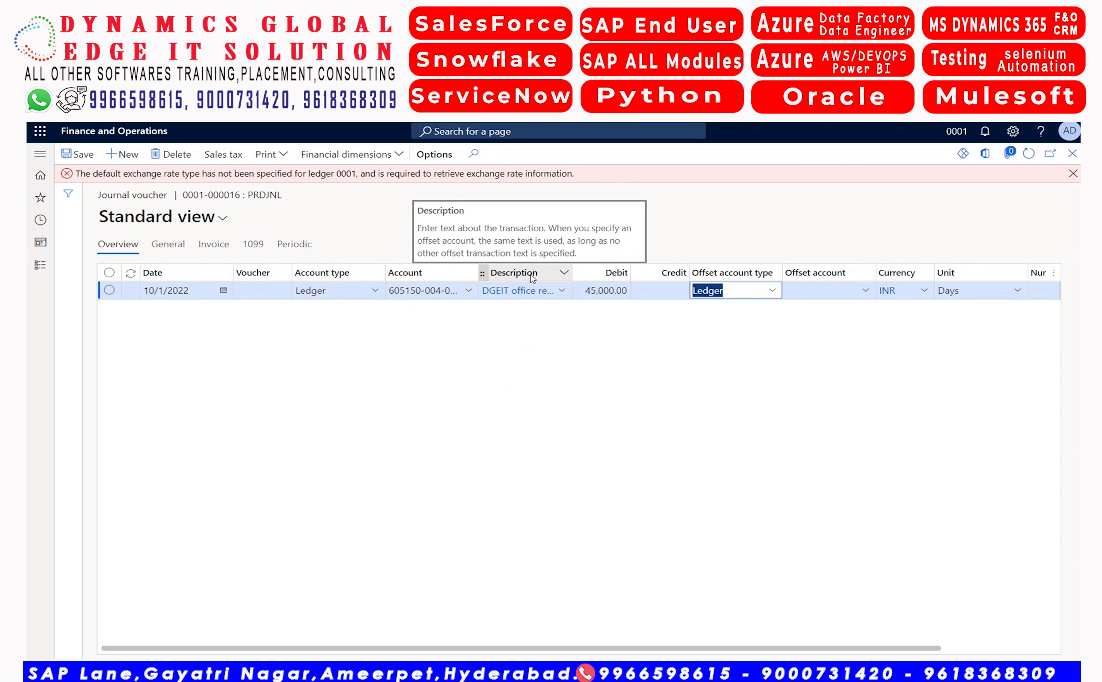
Set the offset ledger account to 110111 Bank Of America with business unit 004 and department 025
key(Tab)
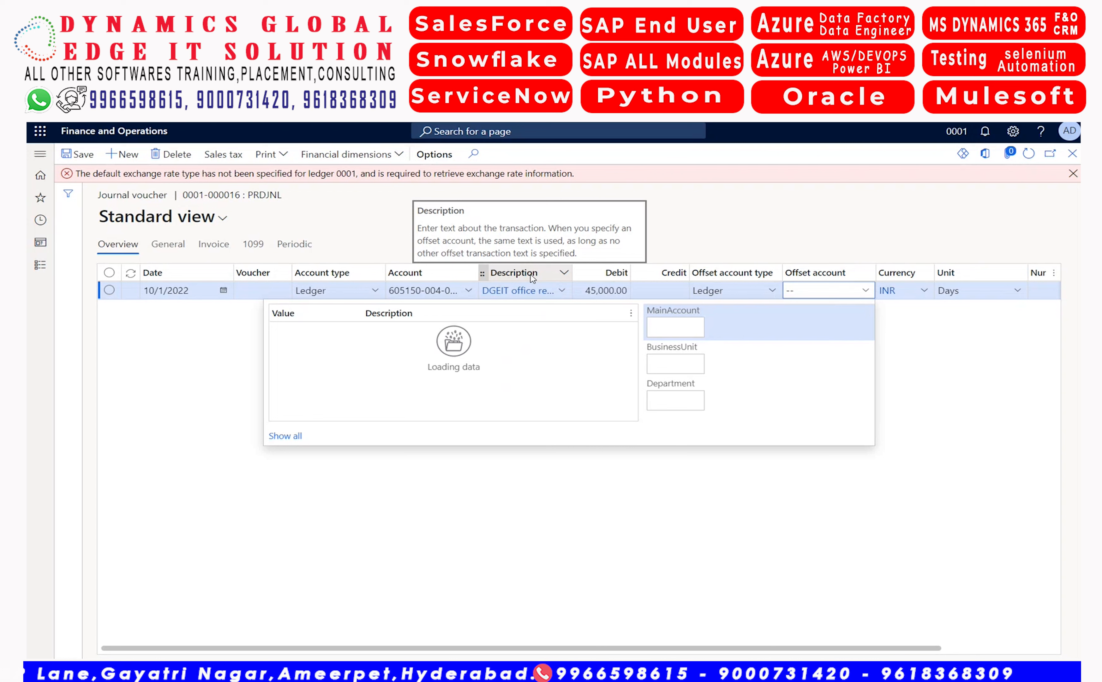
key(Down)
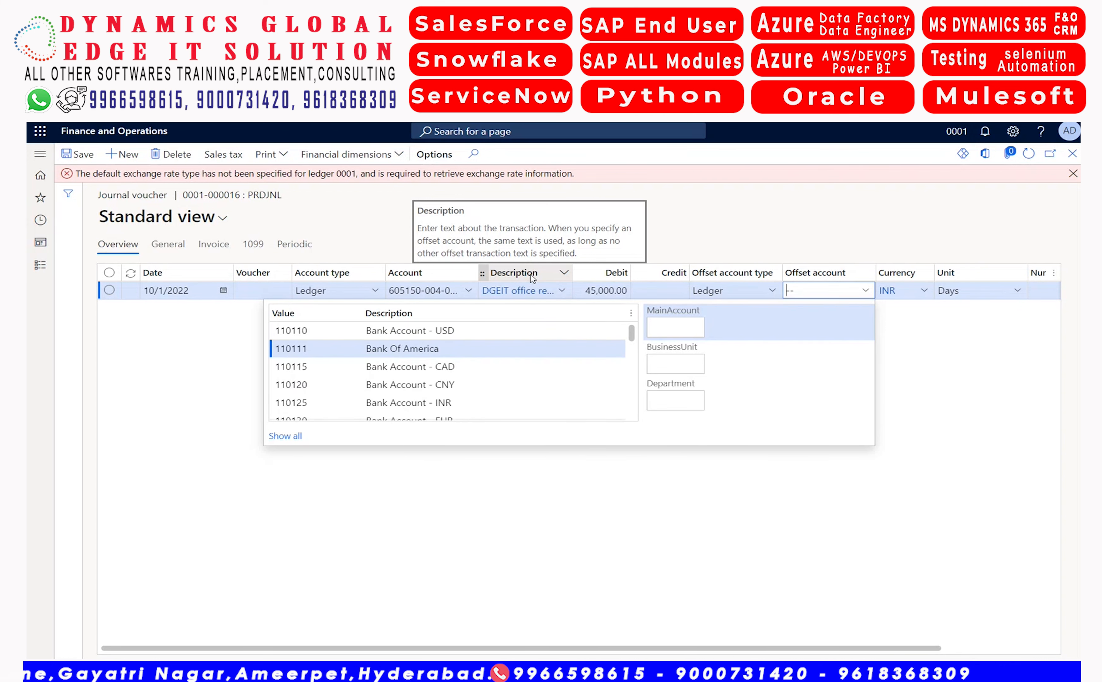
key(Down)
key(Down)
key(Down)
key(Down)
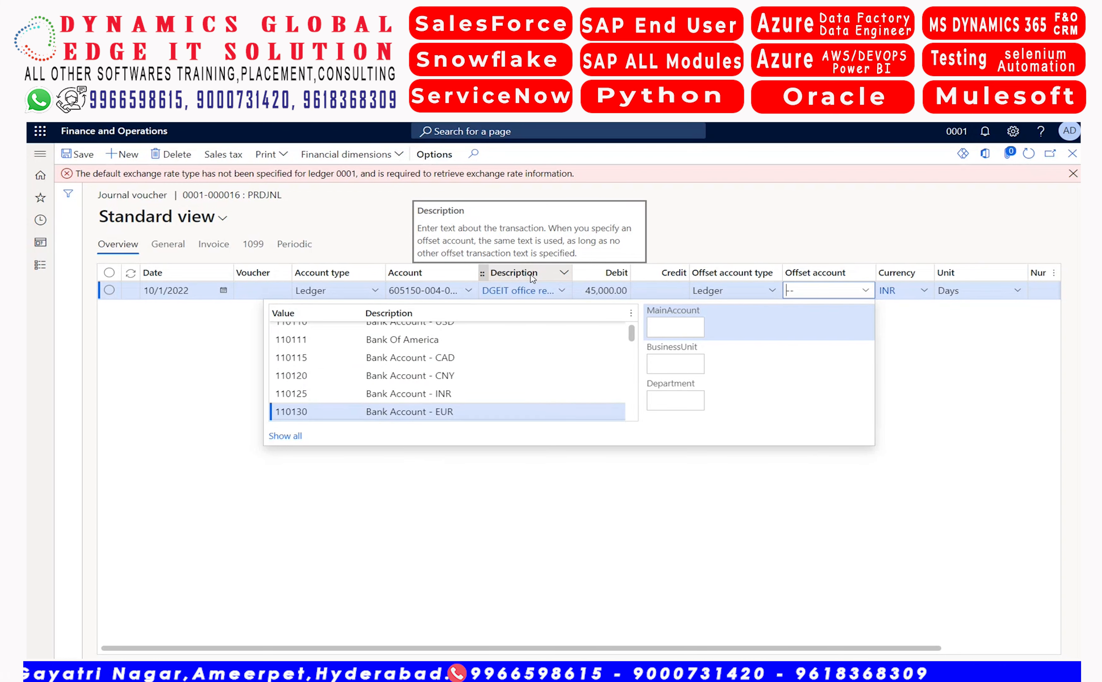
key(Up)
key(Up)
key(Up)
key(Up)
key(Up)
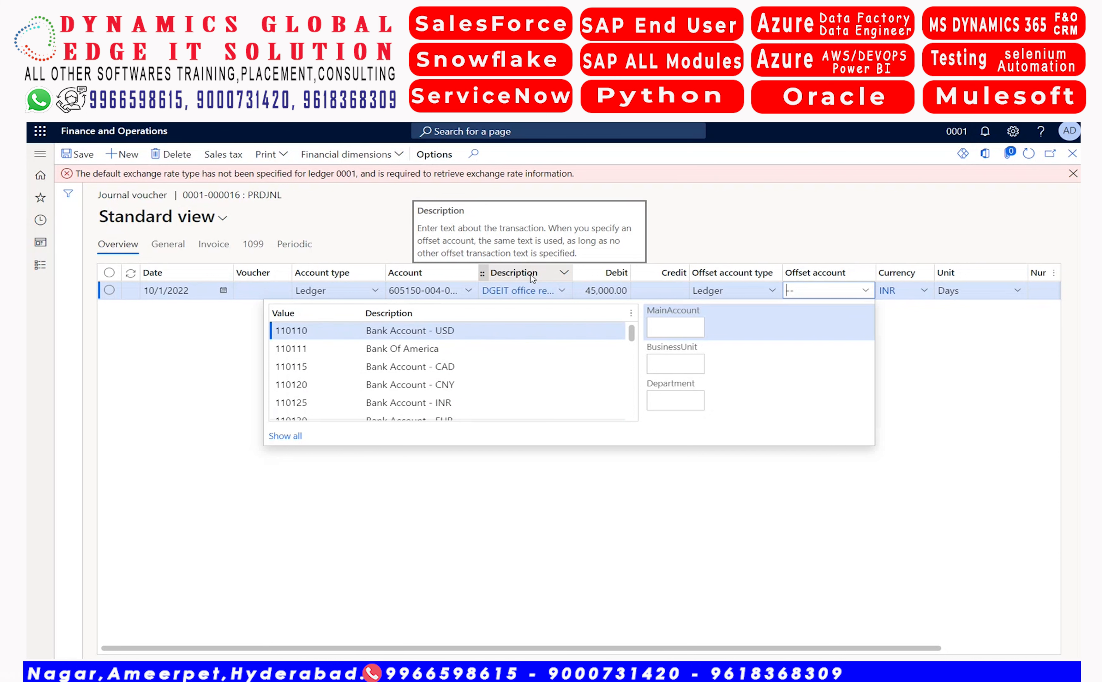
key(Down)
key(Return)
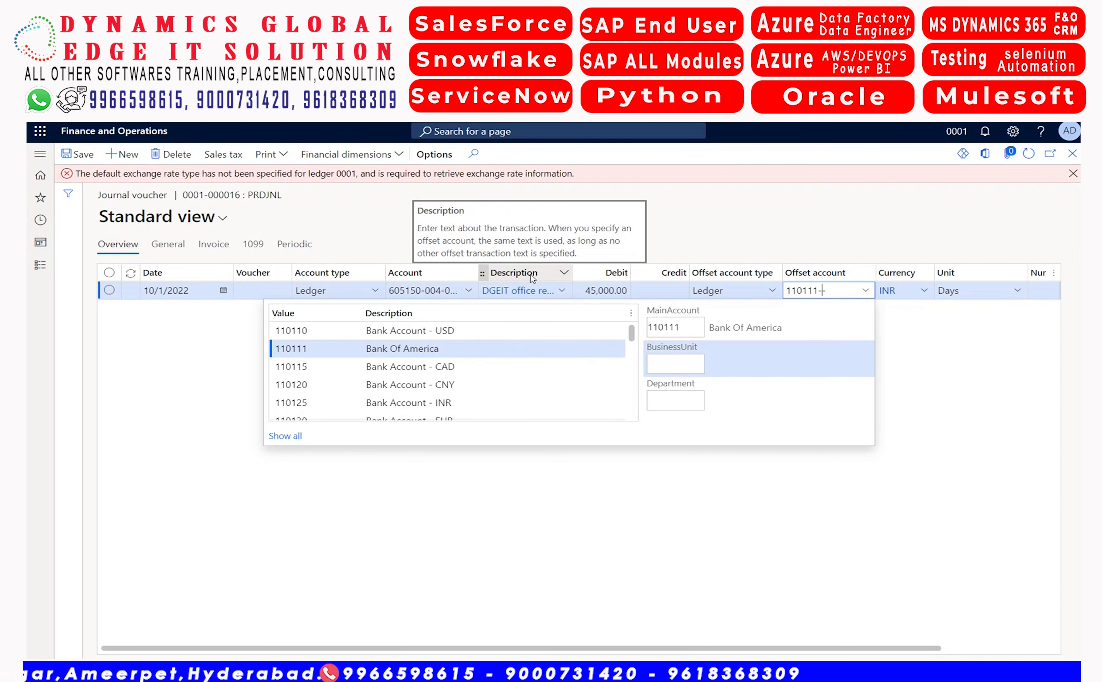
text(004-025)
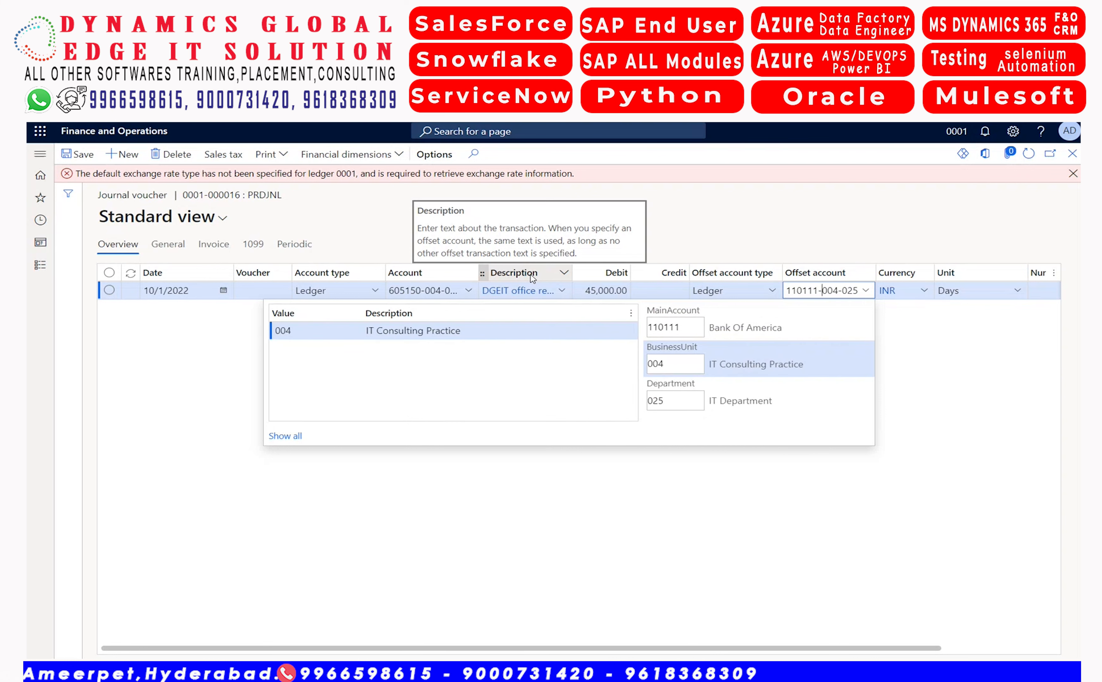
key(Tab)
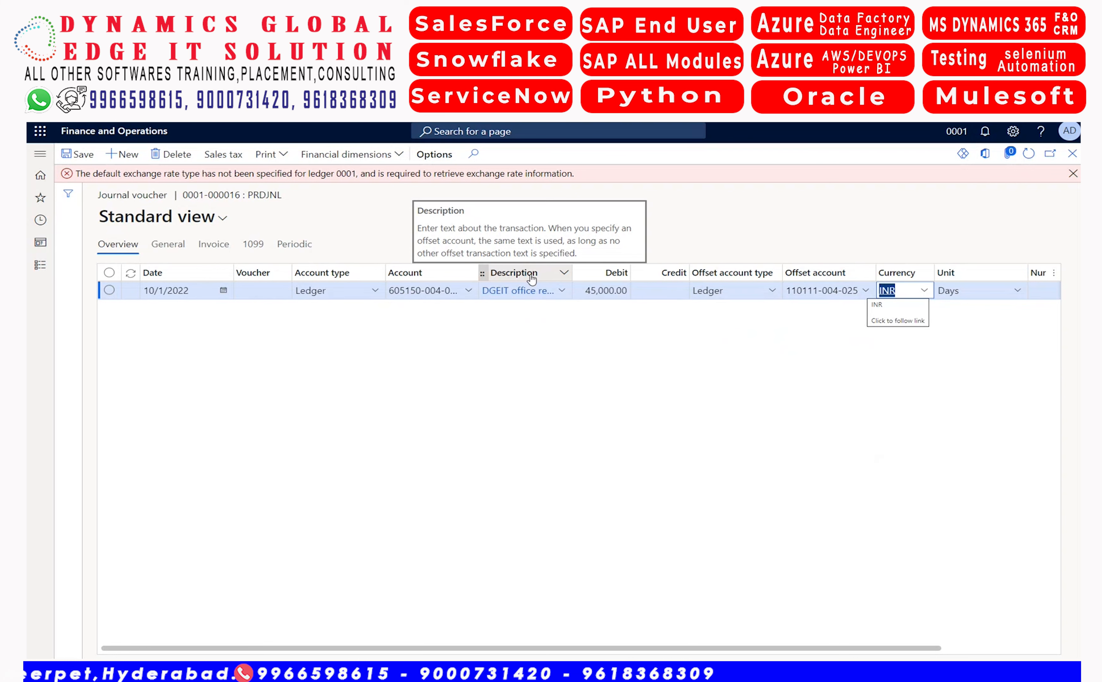
Set the line's currency to USD and its recurrence interval to 1 with Months as the unit
text(usd)
key(Tab)
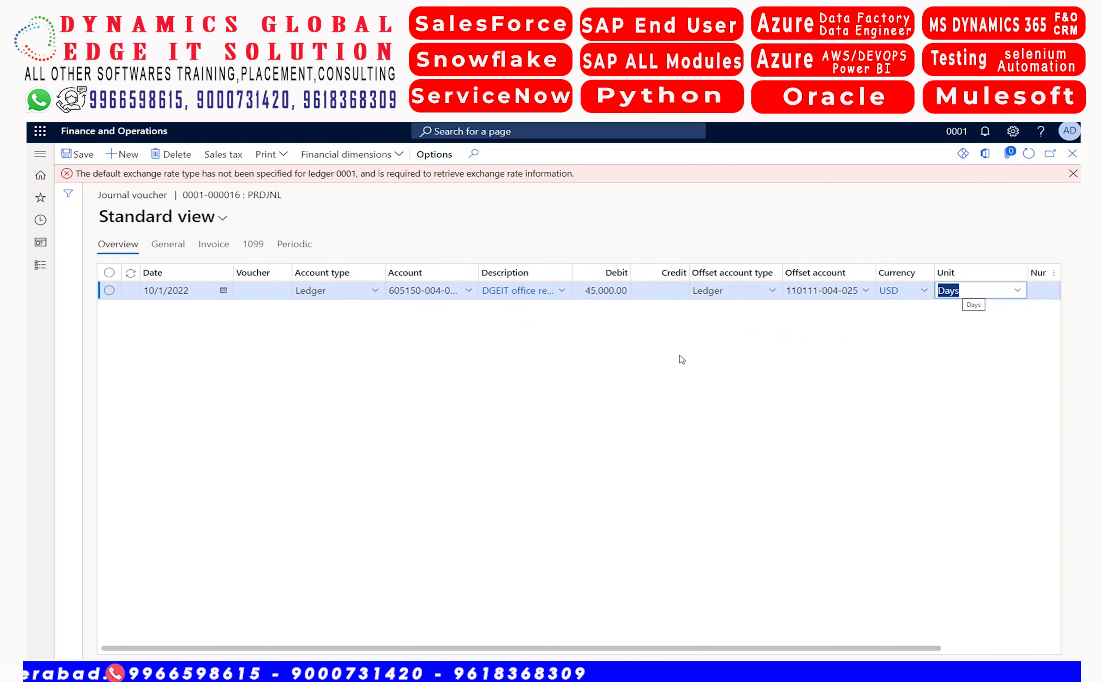
click(1018, 292)
click(1017, 292)
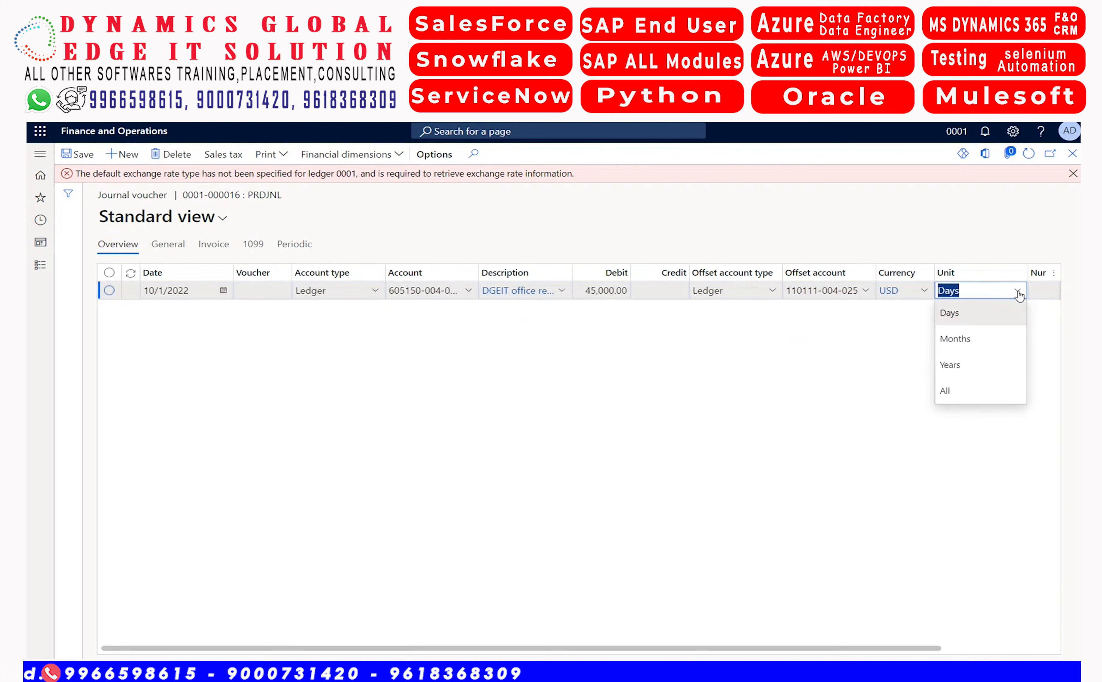
click(973, 344)
key(Tab)
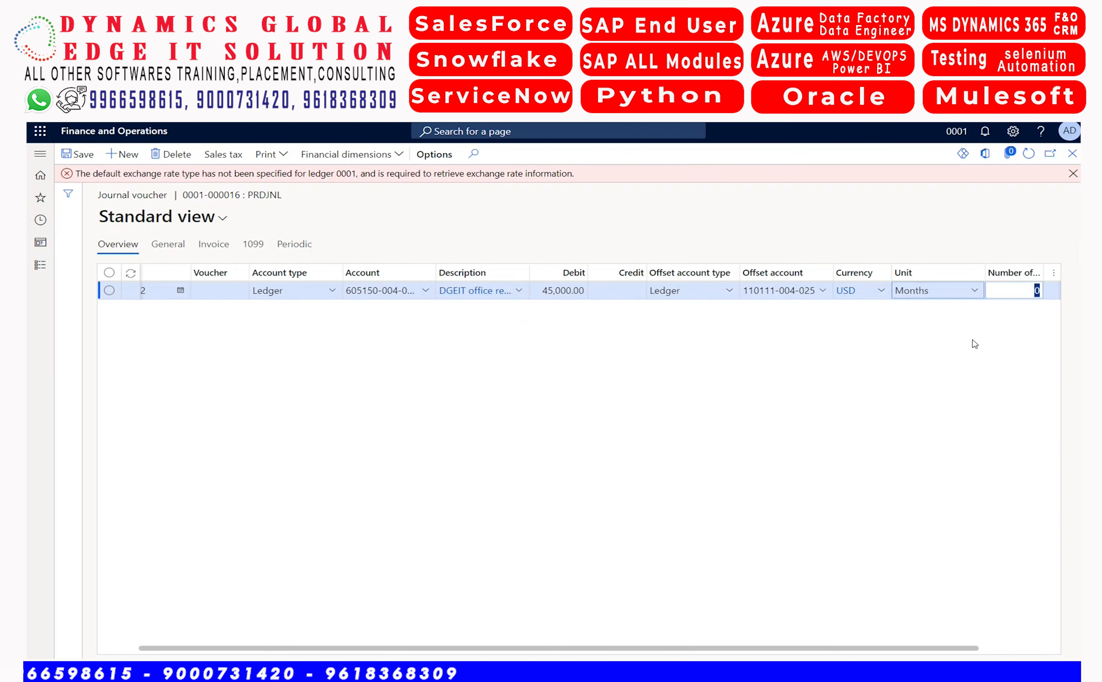
text(1)
key(Tab)
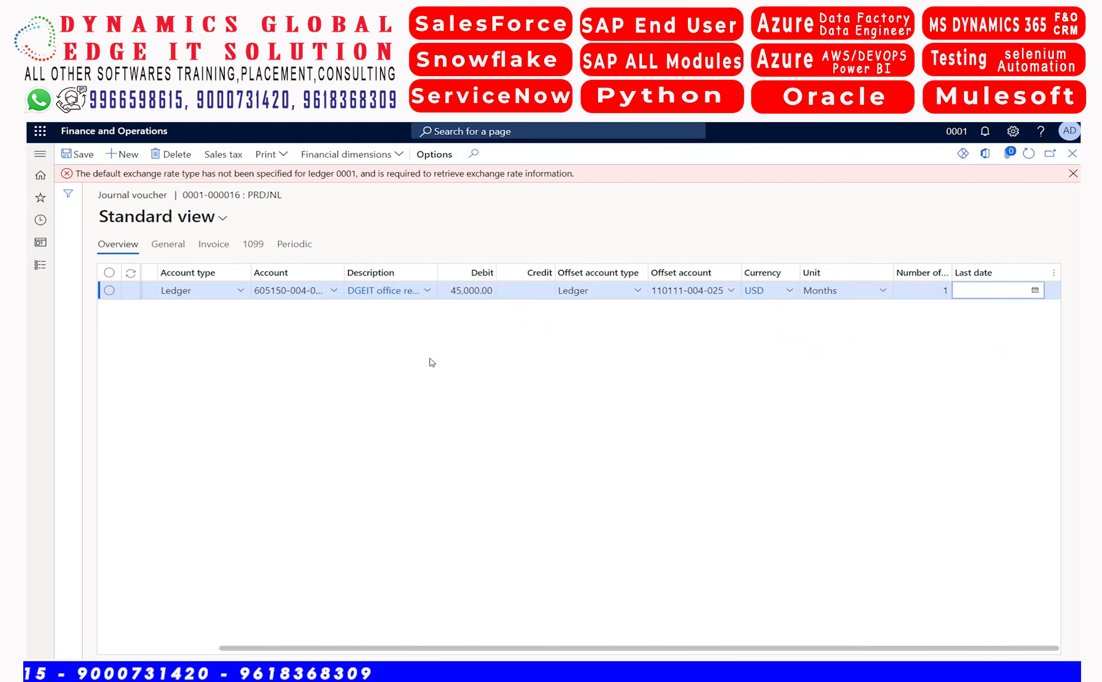
Review the general and invoice details of the rent journal line
click(168, 245)
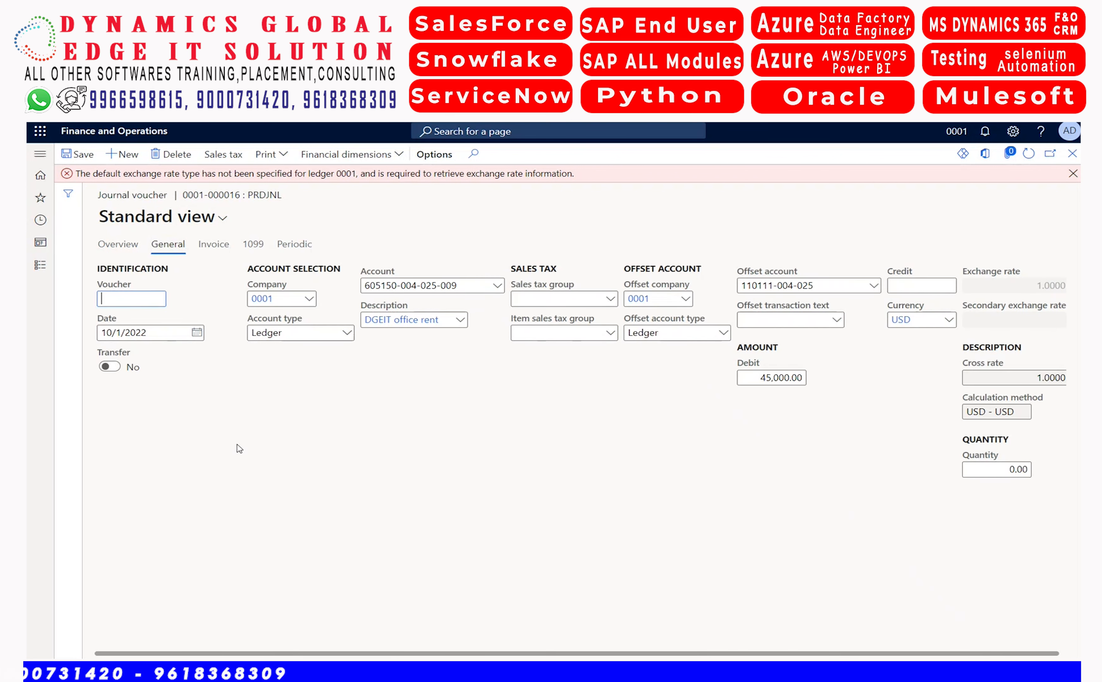
click(209, 252)
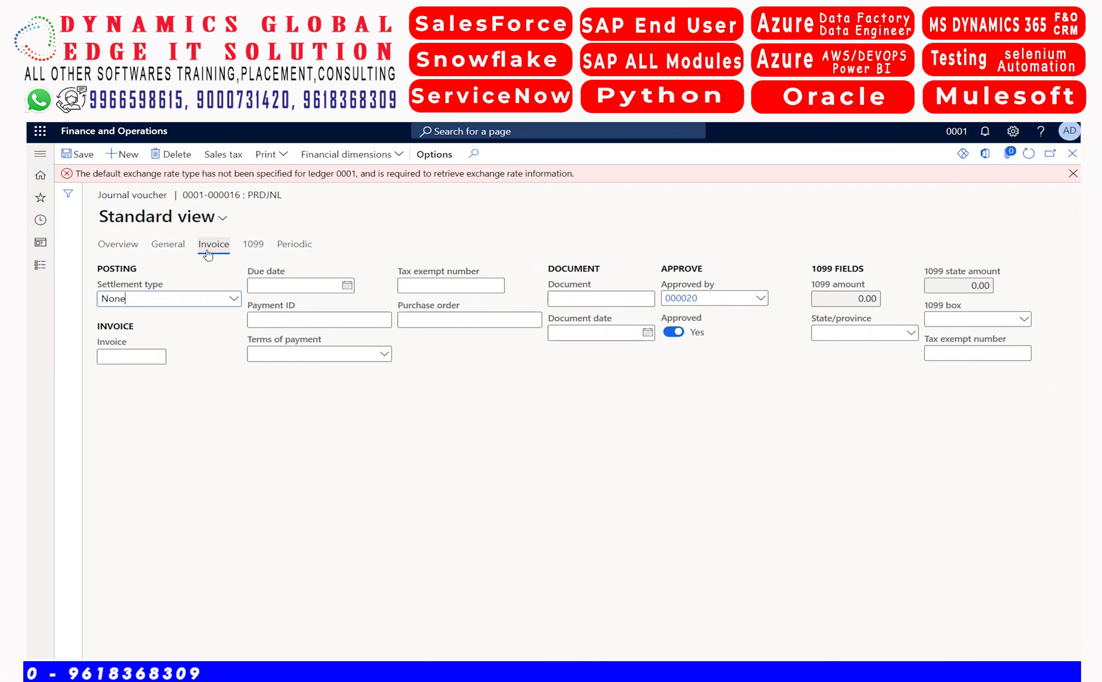
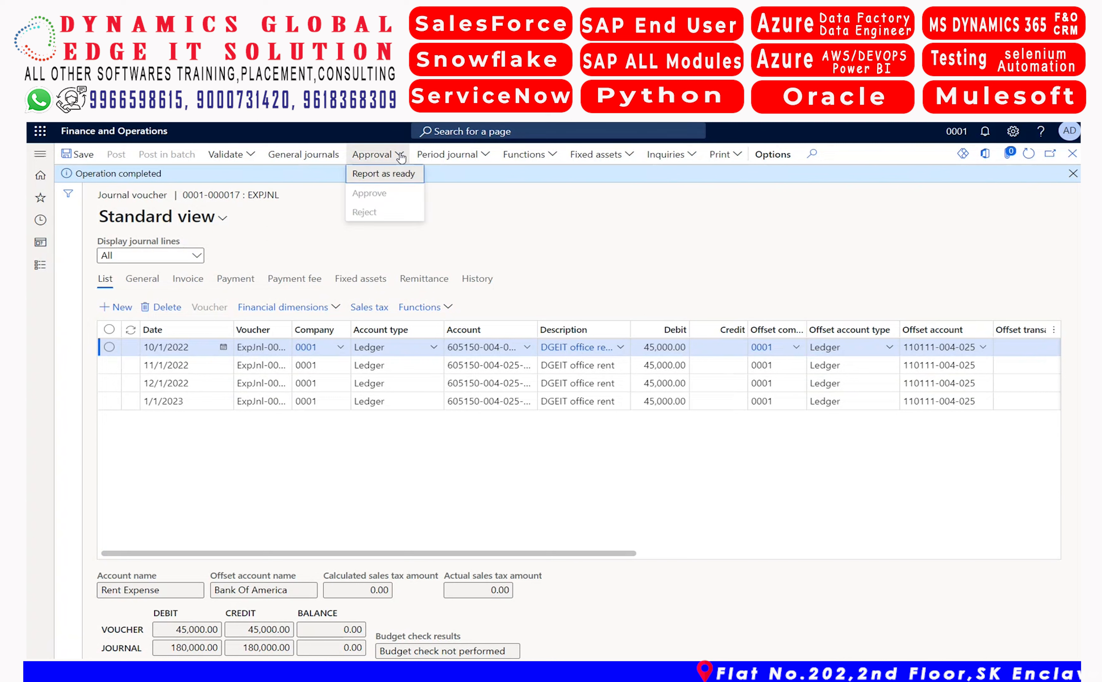
Report the EXPJNL office rent journal as ready and approve it
click(395, 178)
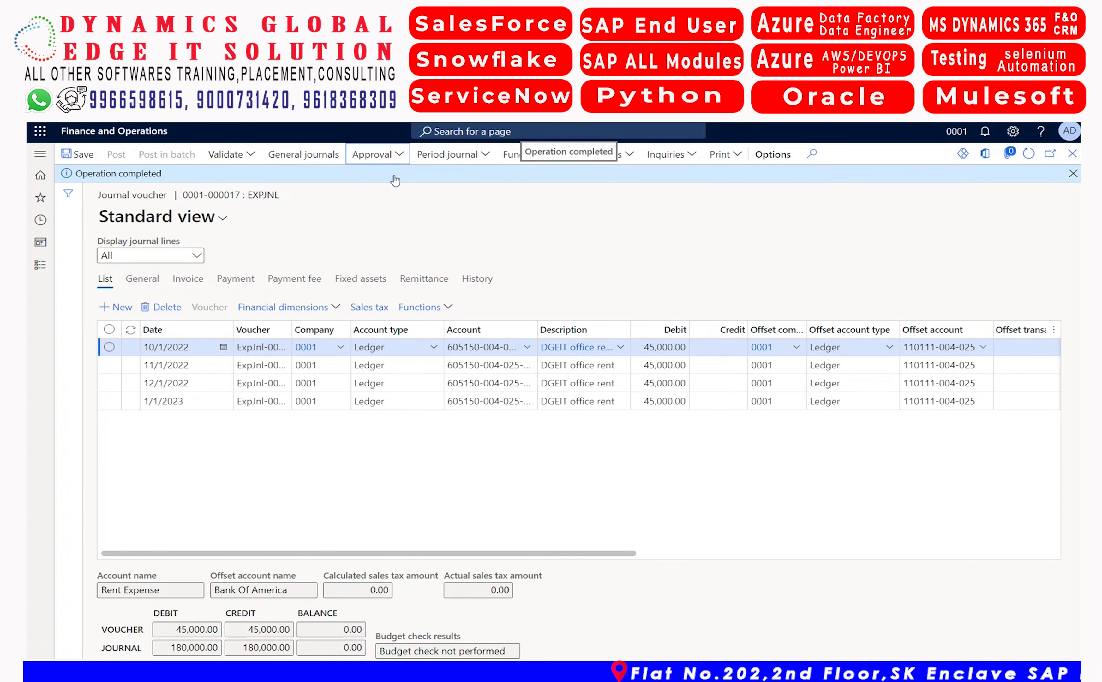
click(396, 155)
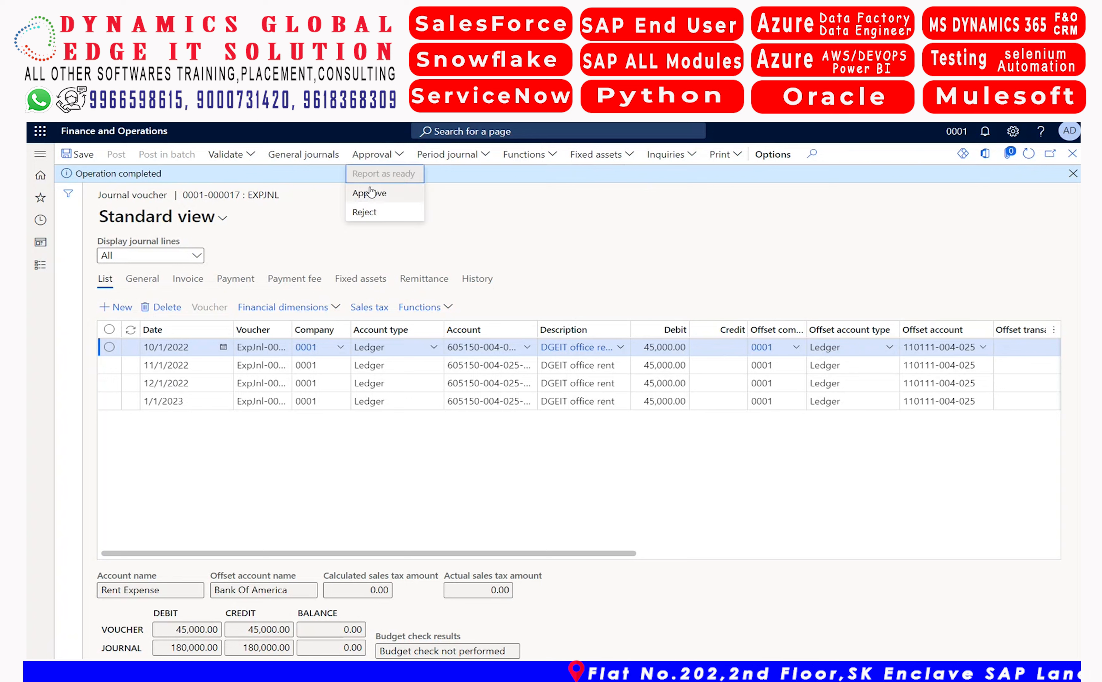
click(370, 193)
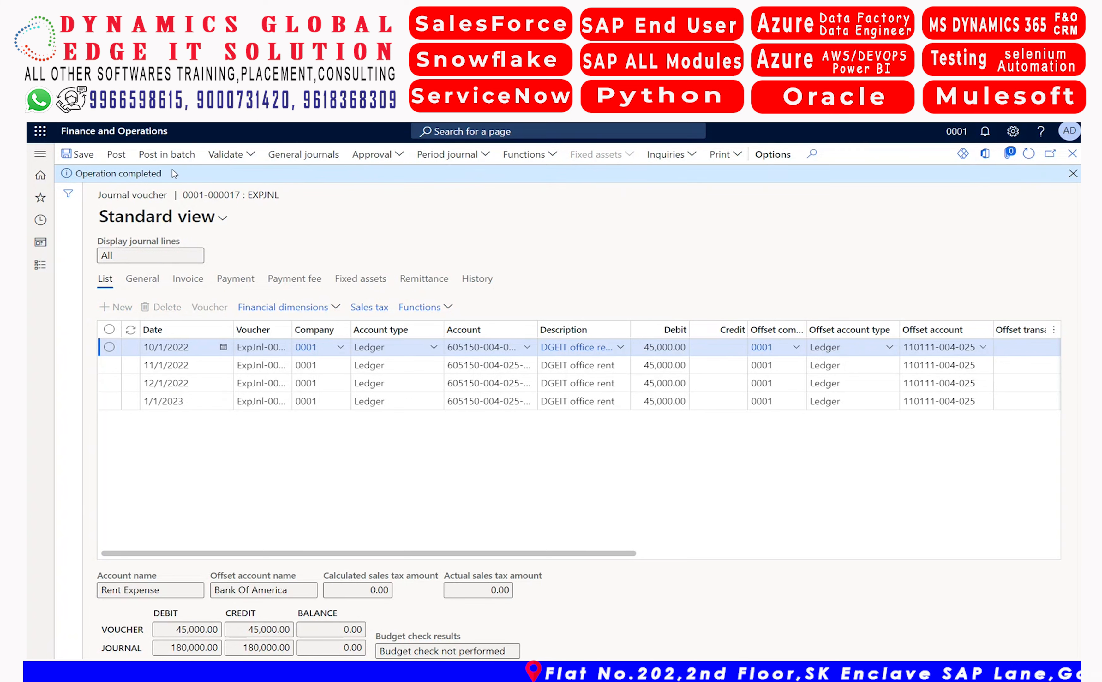
Try to post the approved journal, dismiss the posting results and check the first line through to its currency
click(118, 157)
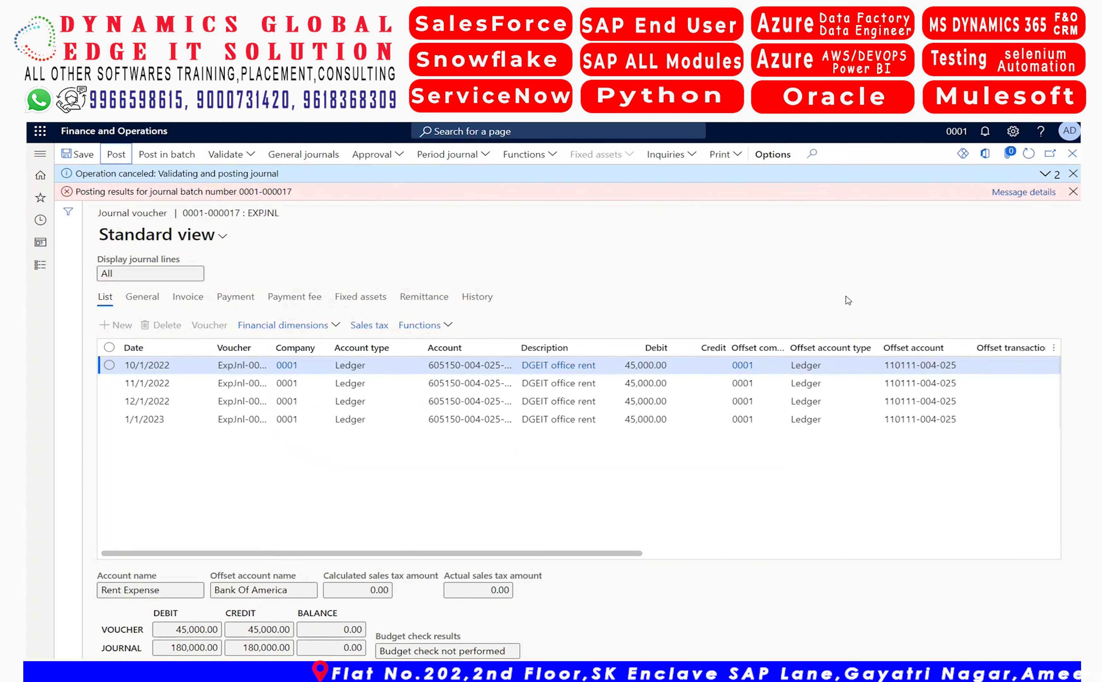
click(1073, 191)
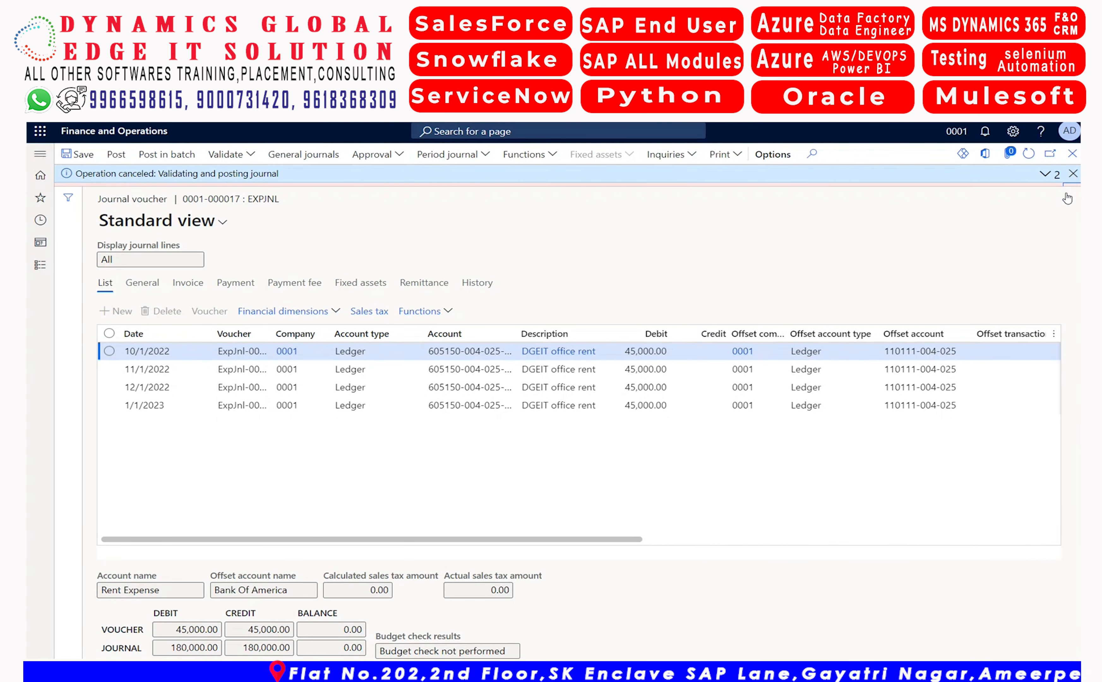
click(861, 352)
key(Tab)
key(Tab)
key(Tab)
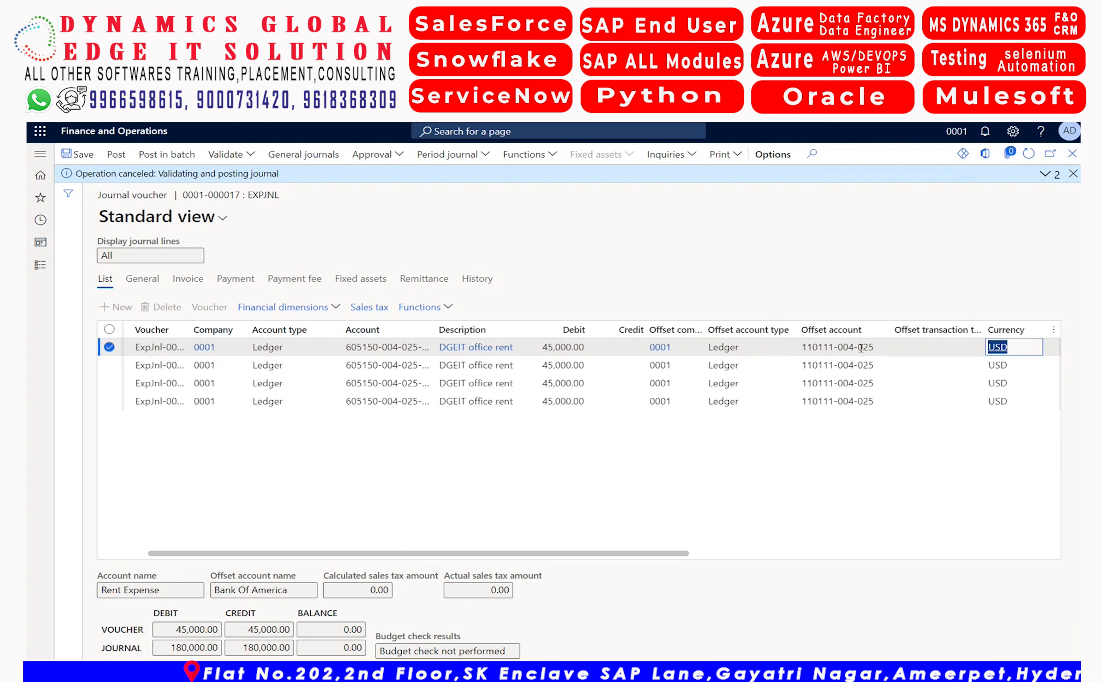
Simulate posting of the journal and read the detailed posting messages
click(252, 155)
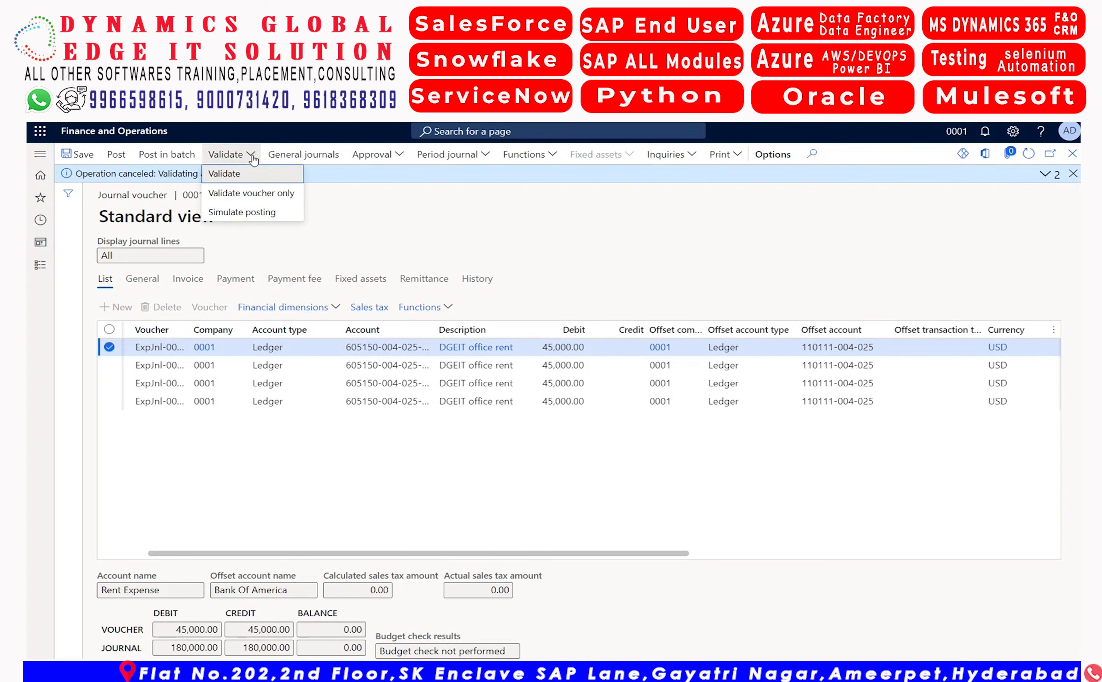
click(240, 212)
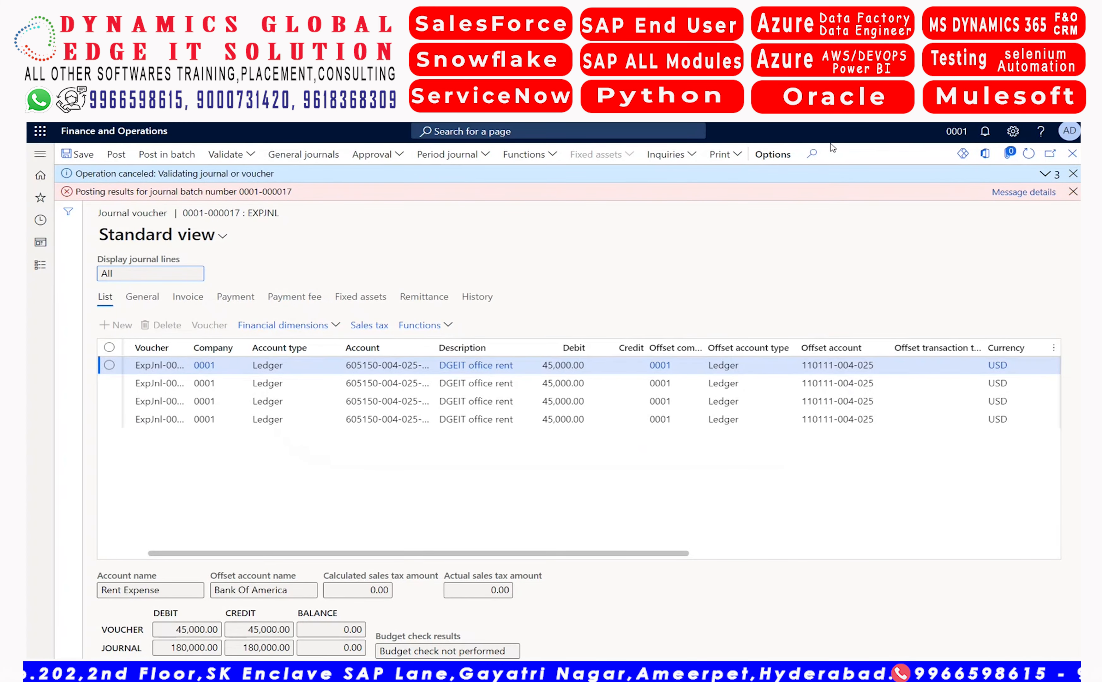
click(1017, 193)
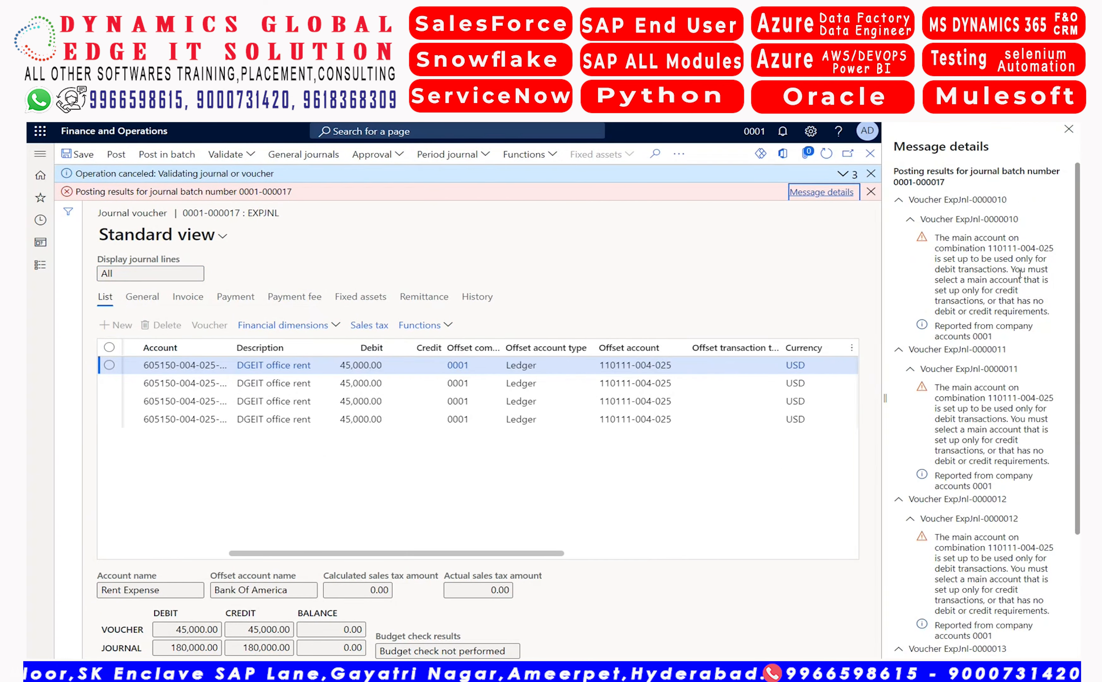
click(1069, 129)
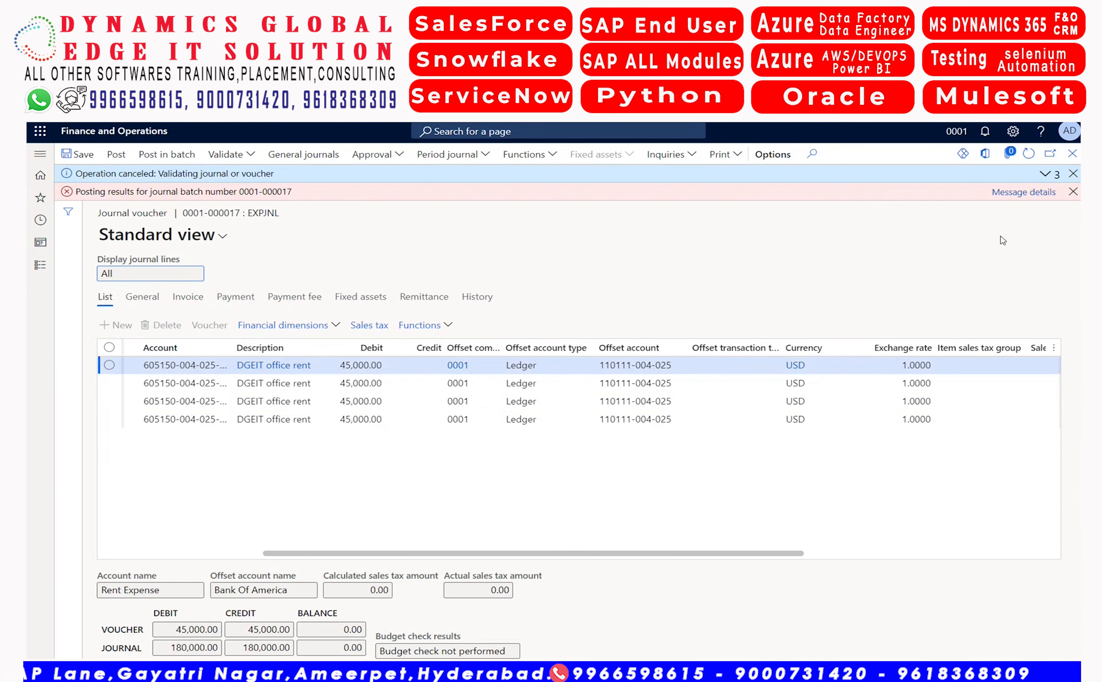
click(1072, 192)
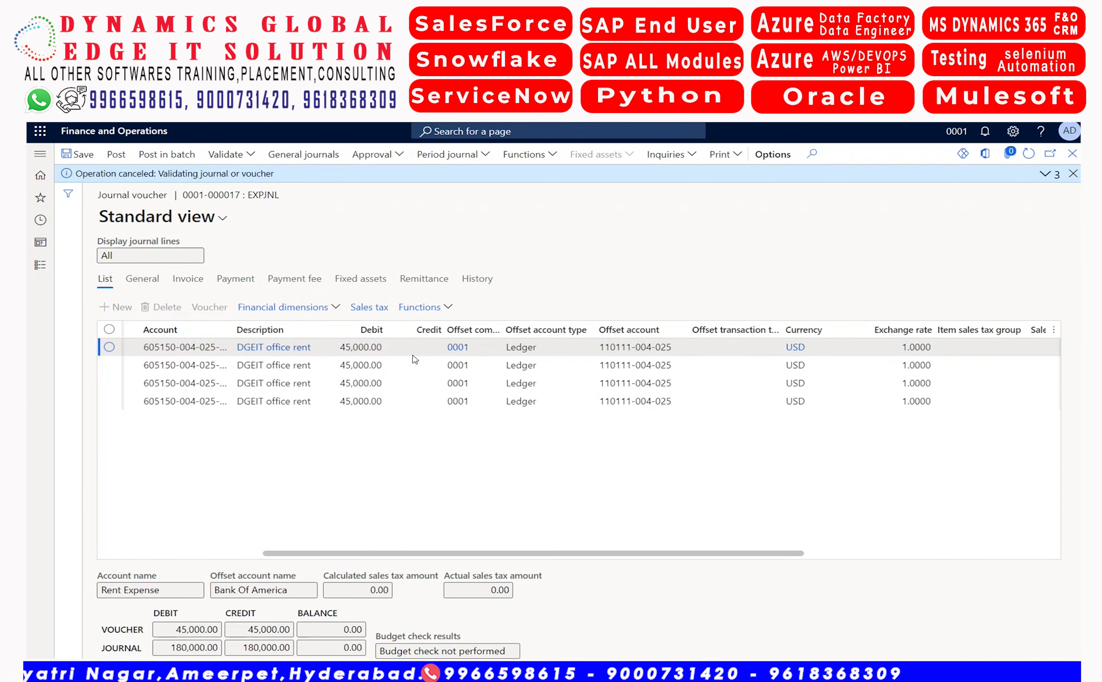
Reject the office rent journal's approval to reopen its lines for editing
click(377, 352)
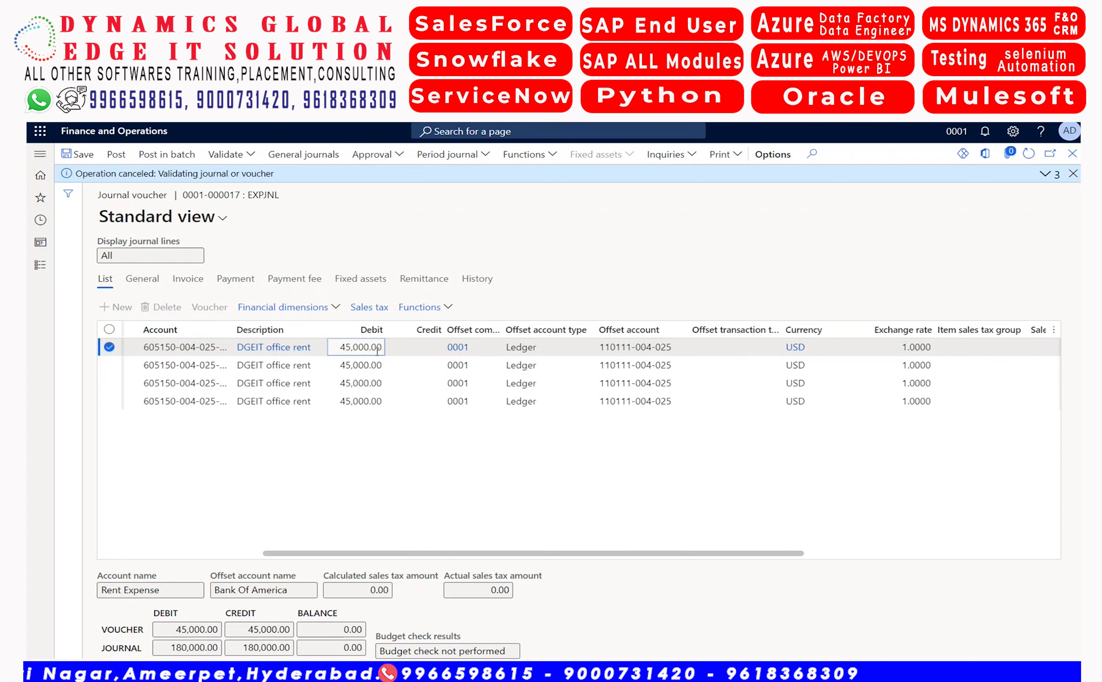
click(398, 155)
click(374, 213)
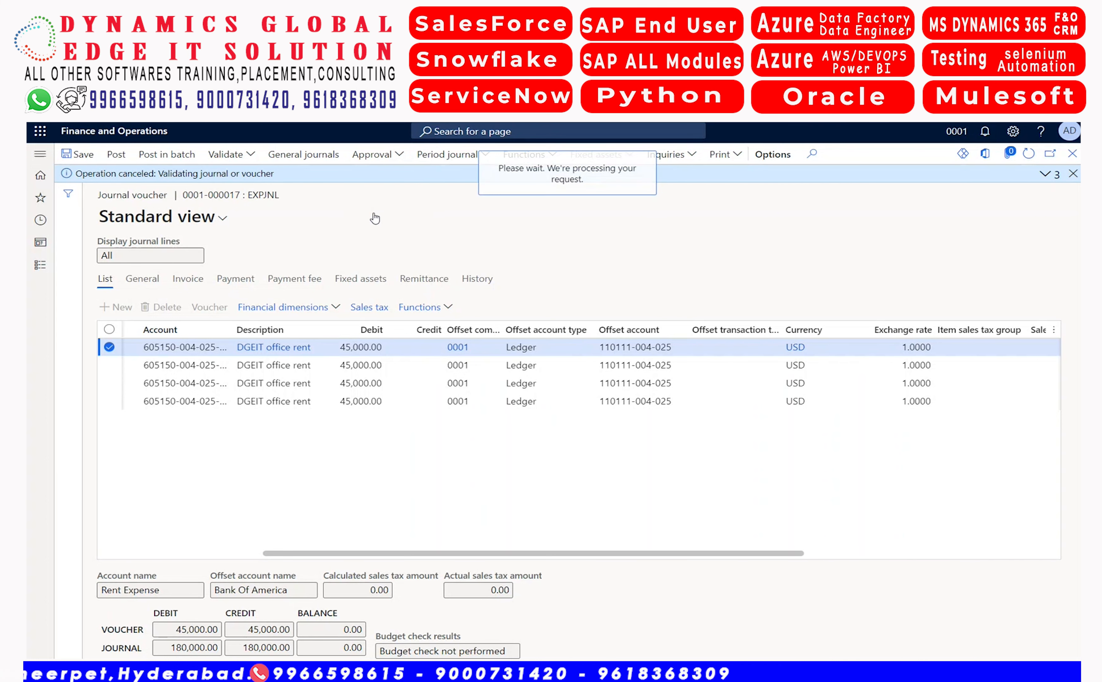
On the first two rent lines, clear the debit and enter 45,000.00 as the credit
click(361, 346)
double_click(361, 347)
key(ctrl+c)
key(BackSpace)
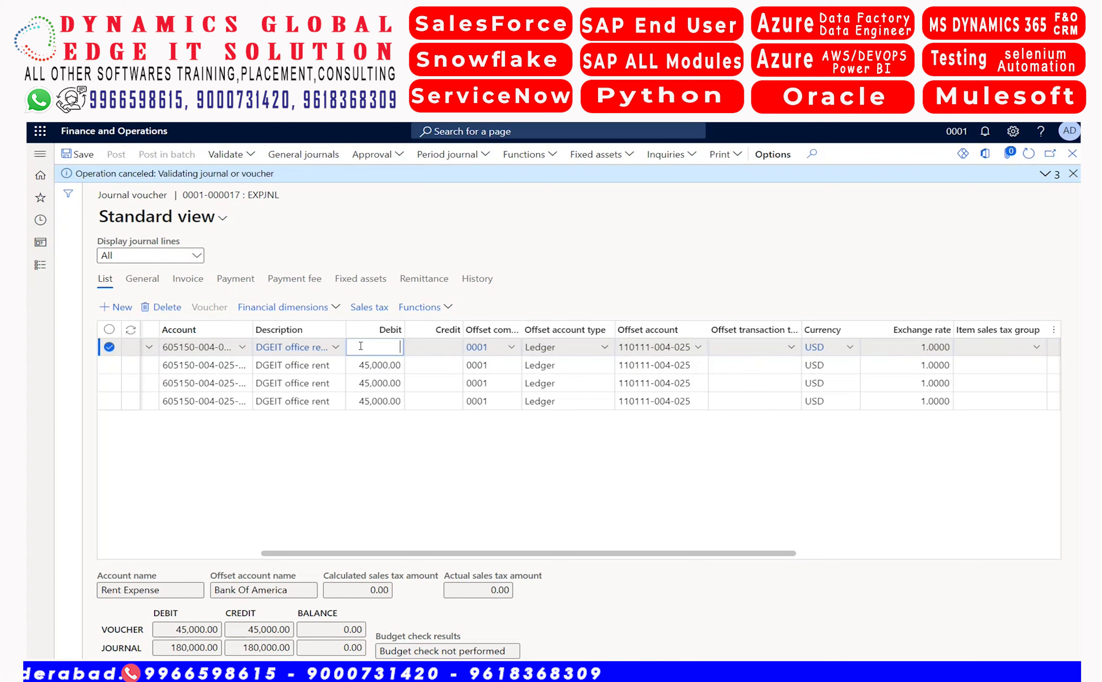
click(426, 346)
key(ctrl+v)
click(357, 365)
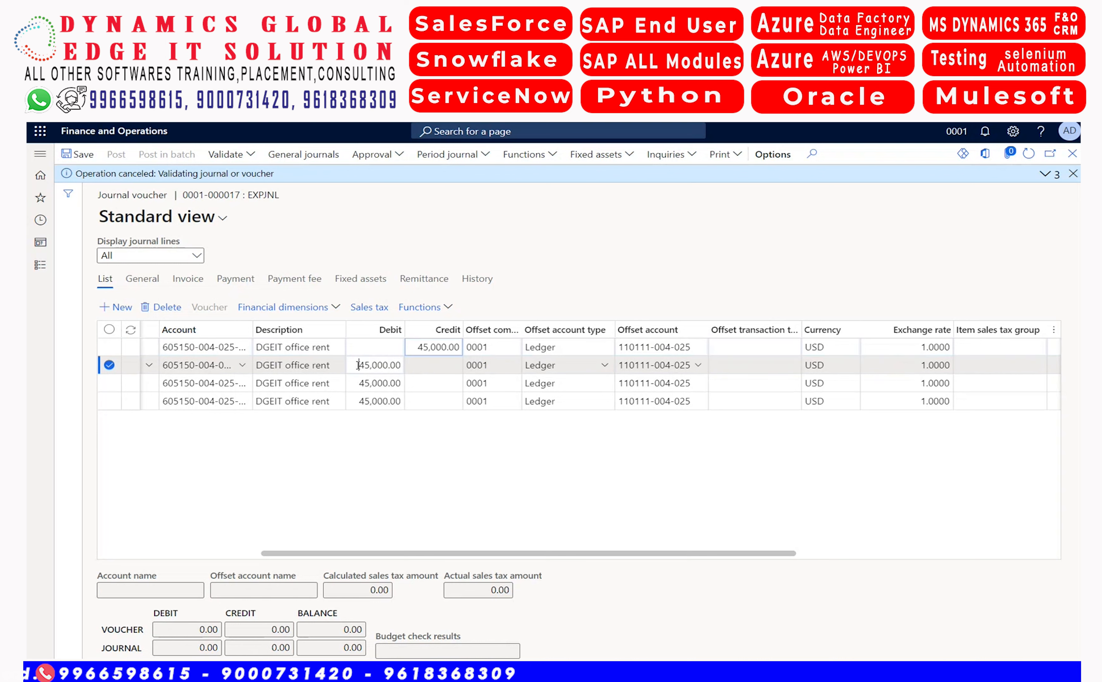
double_click(357, 365)
key(ctrl+c)
key(BackSpace)
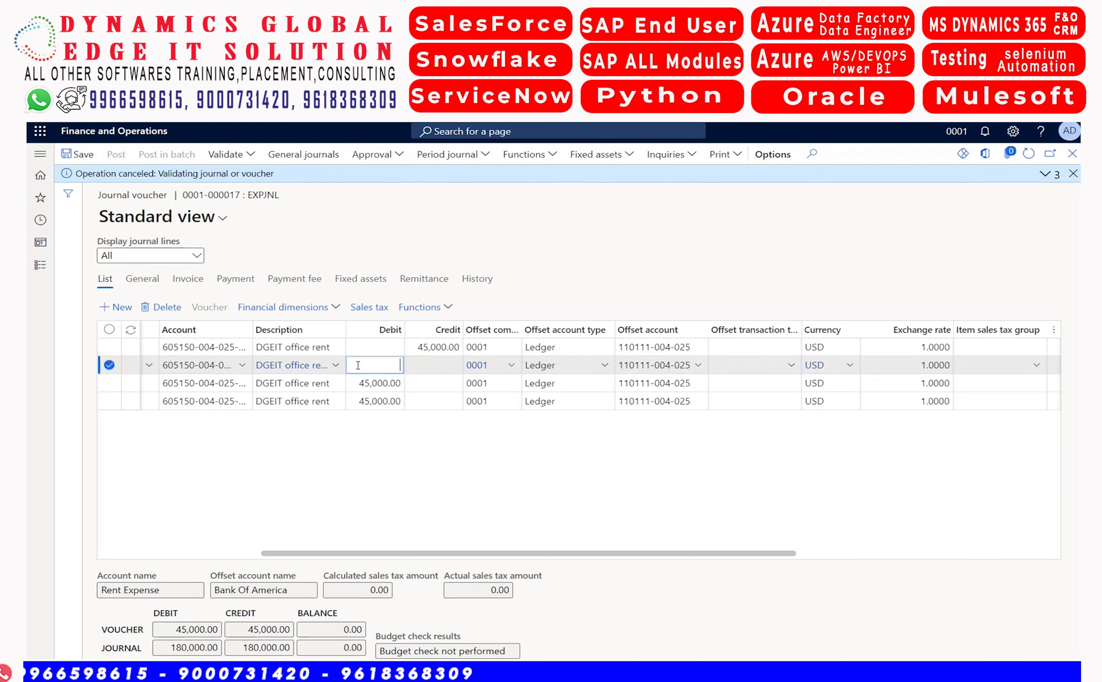
click(427, 371)
key(ctrl+v)
On the third and fourth rent lines, clear the debit and enter 45,000.00 as the credit
click(358, 382)
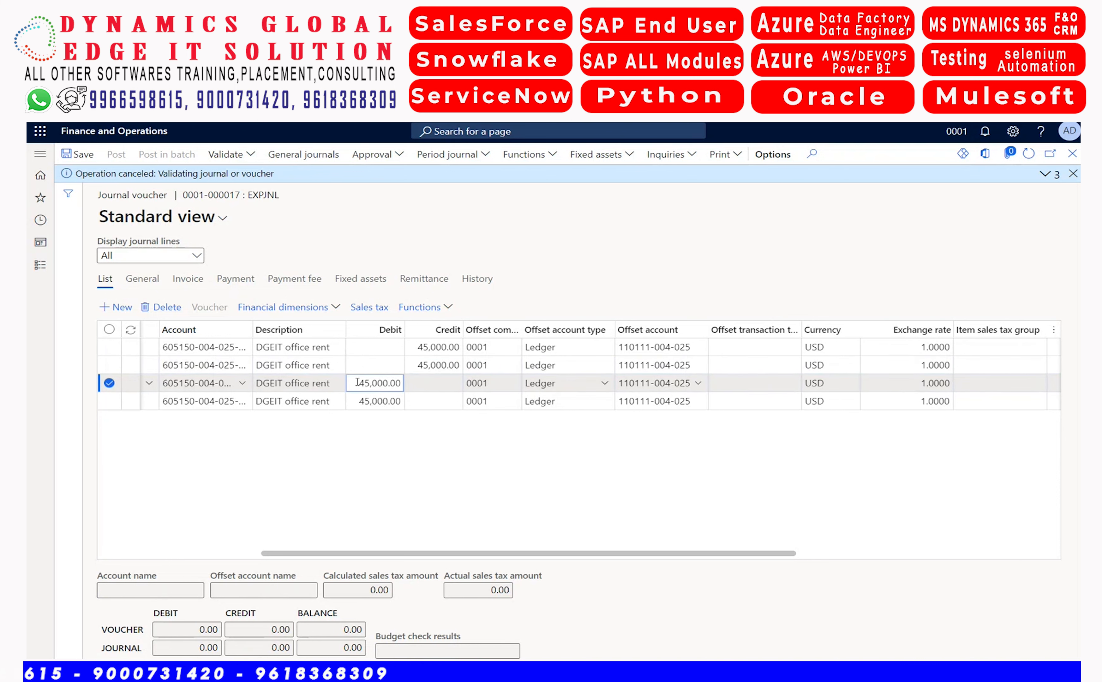
double_click(357, 382)
key(ctrl+c)
key(BackSpace)
click(426, 385)
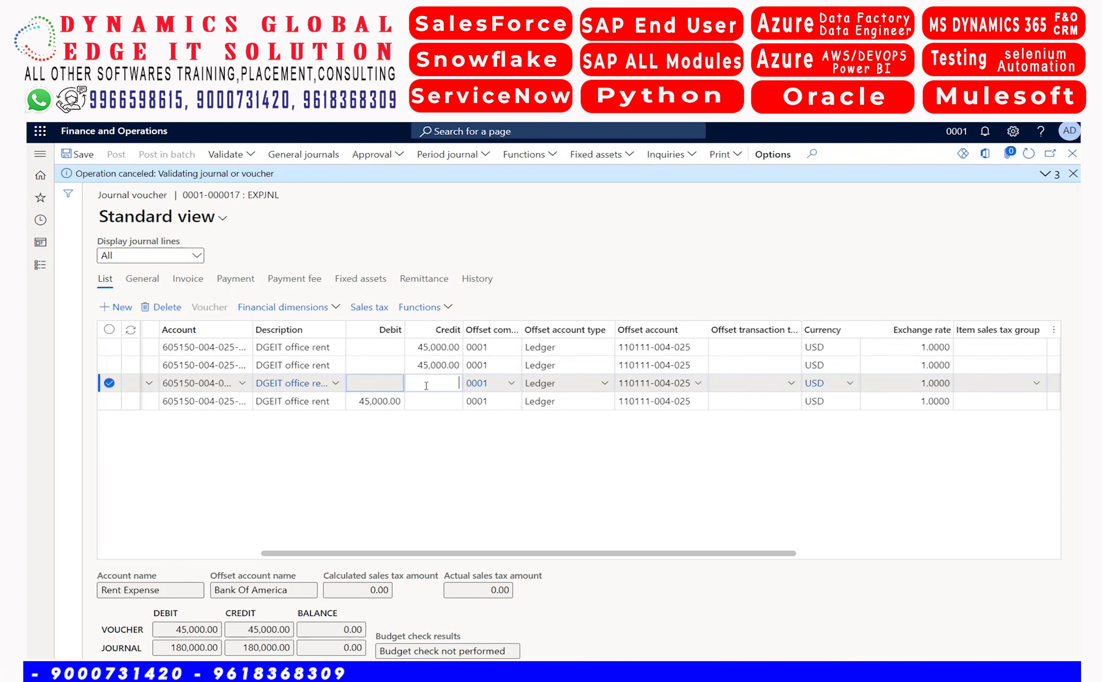
key(ctrl+v)
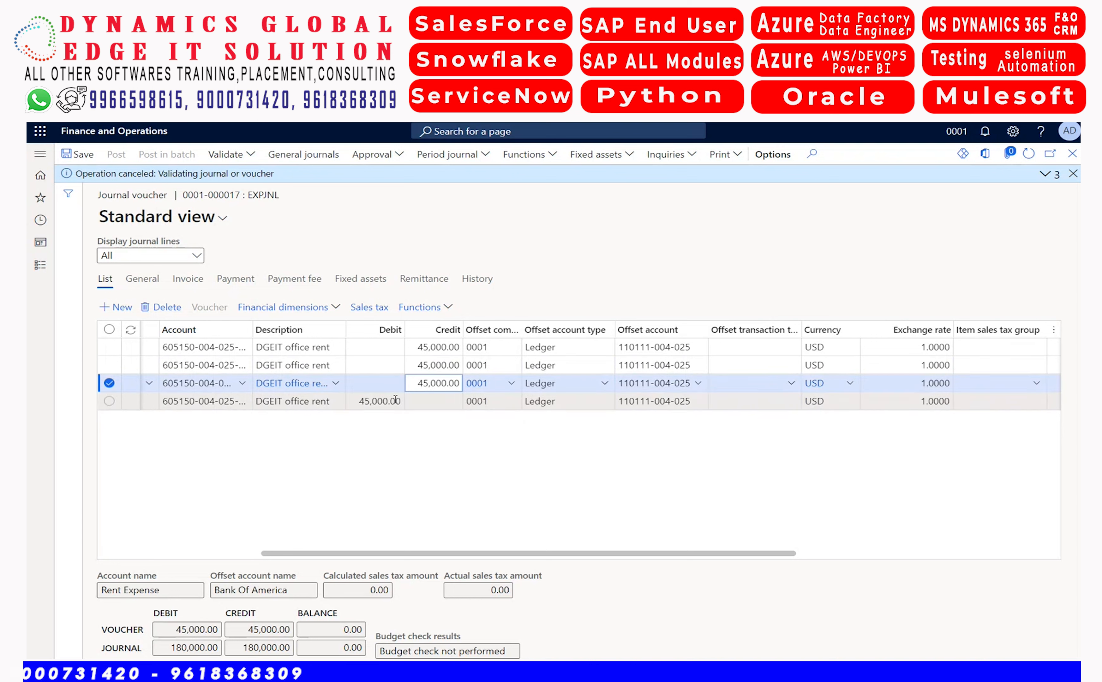
click(356, 401)
double_click(355, 401)
key(ctrl+c)
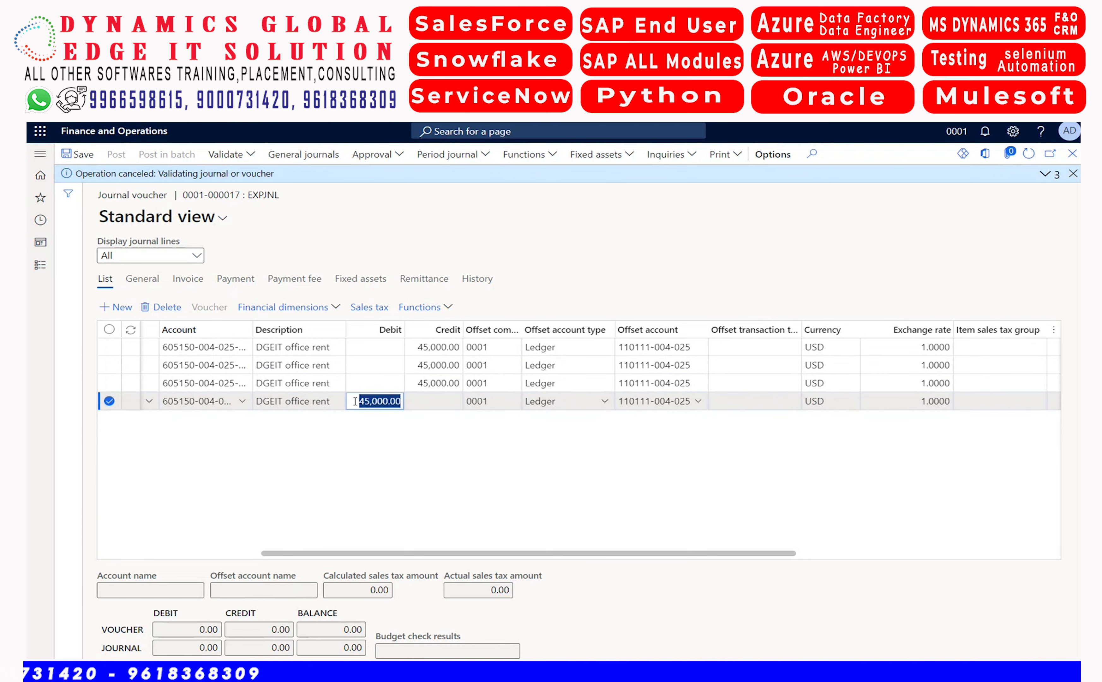
key(BackSpace)
click(451, 404)
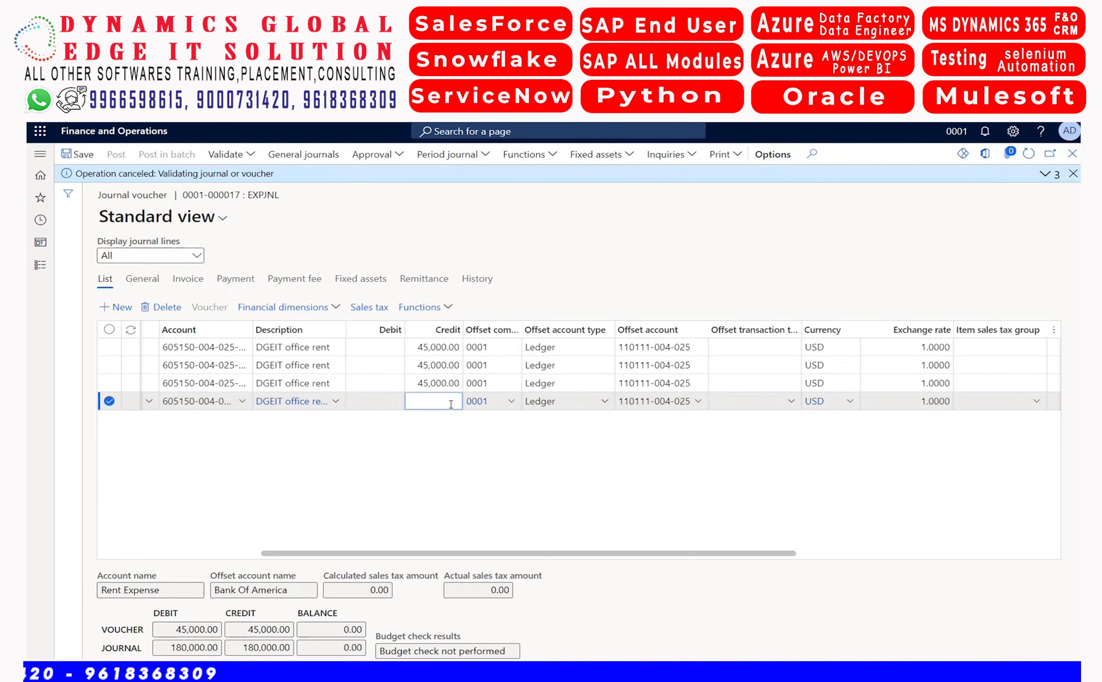
key(ctrl+v)
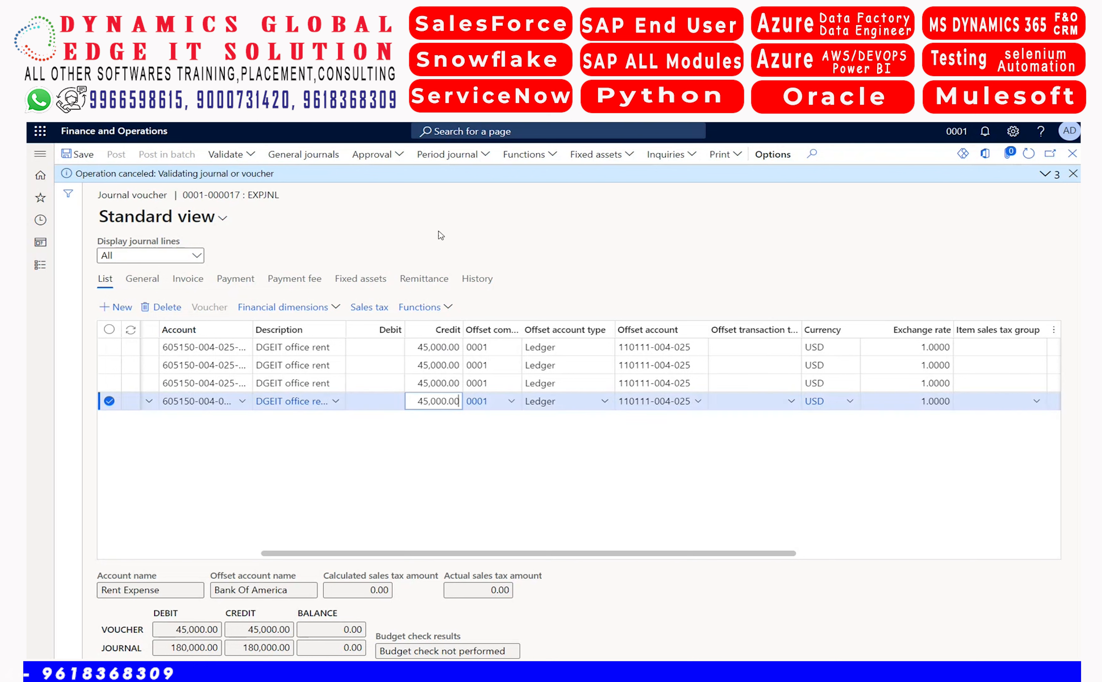
Report the corrected office rent journal as ready and approve it
click(392, 156)
click(386, 174)
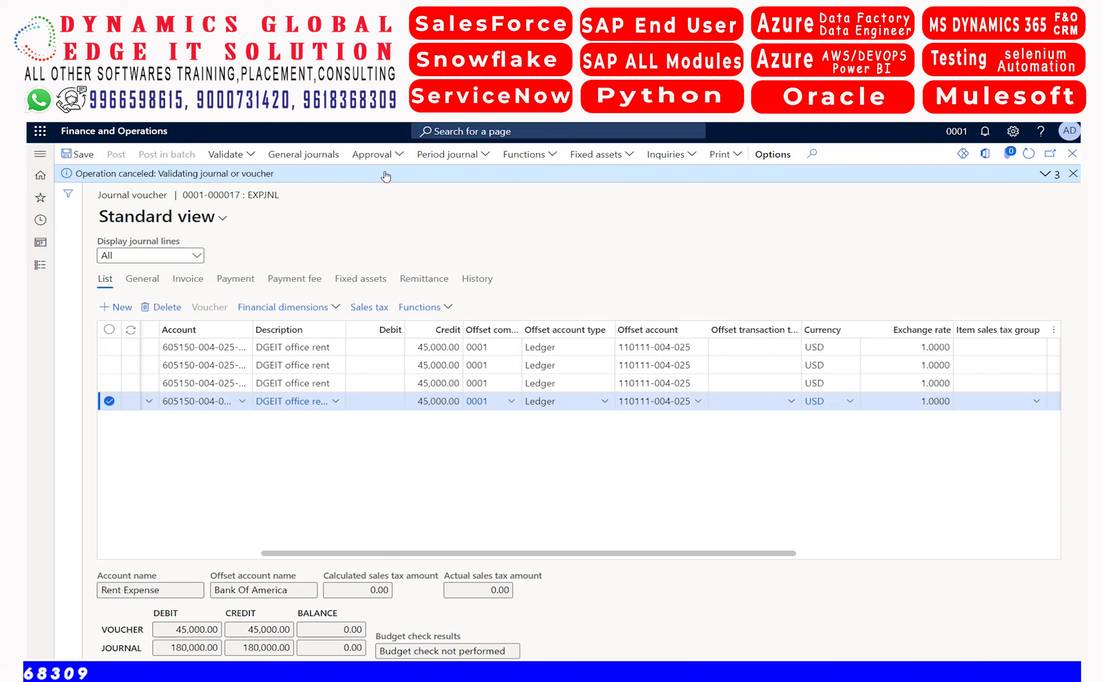
click(392, 156)
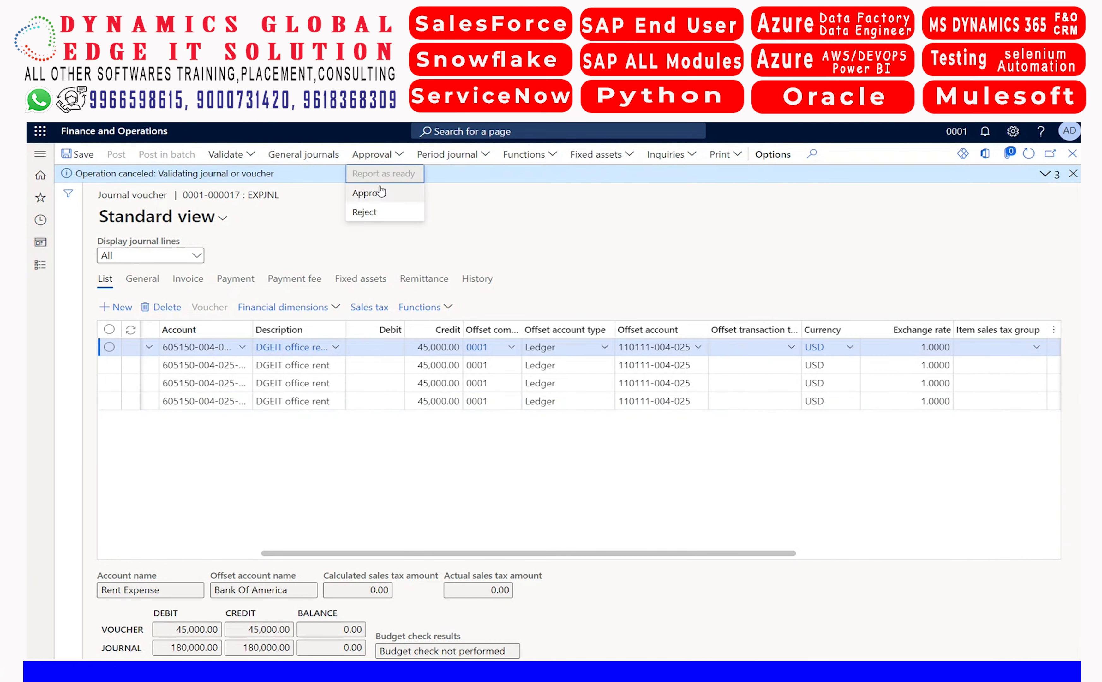
click(372, 195)
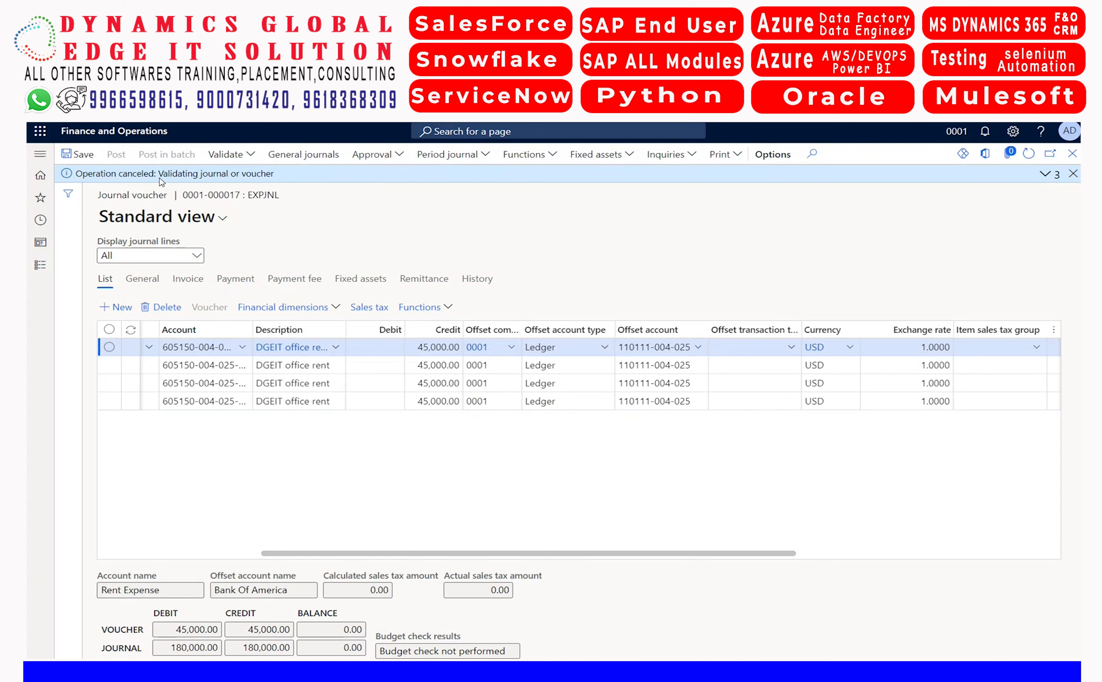
Post the approved EXPJNL office rent journal
right_click(120, 162)
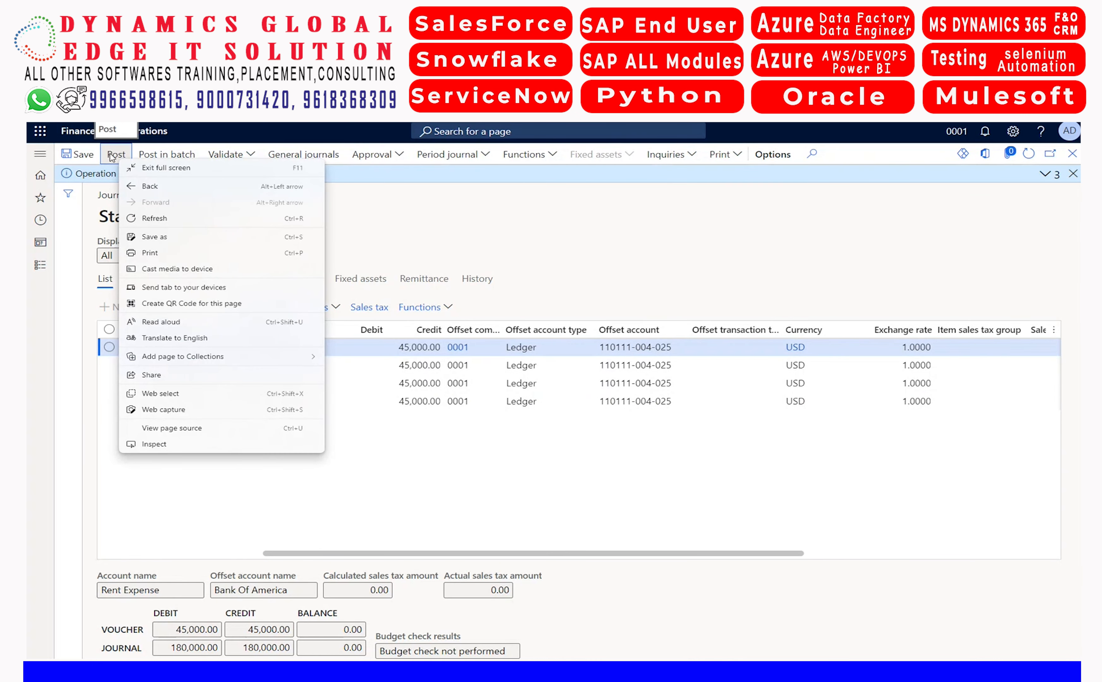
click(112, 157)
click(112, 157)
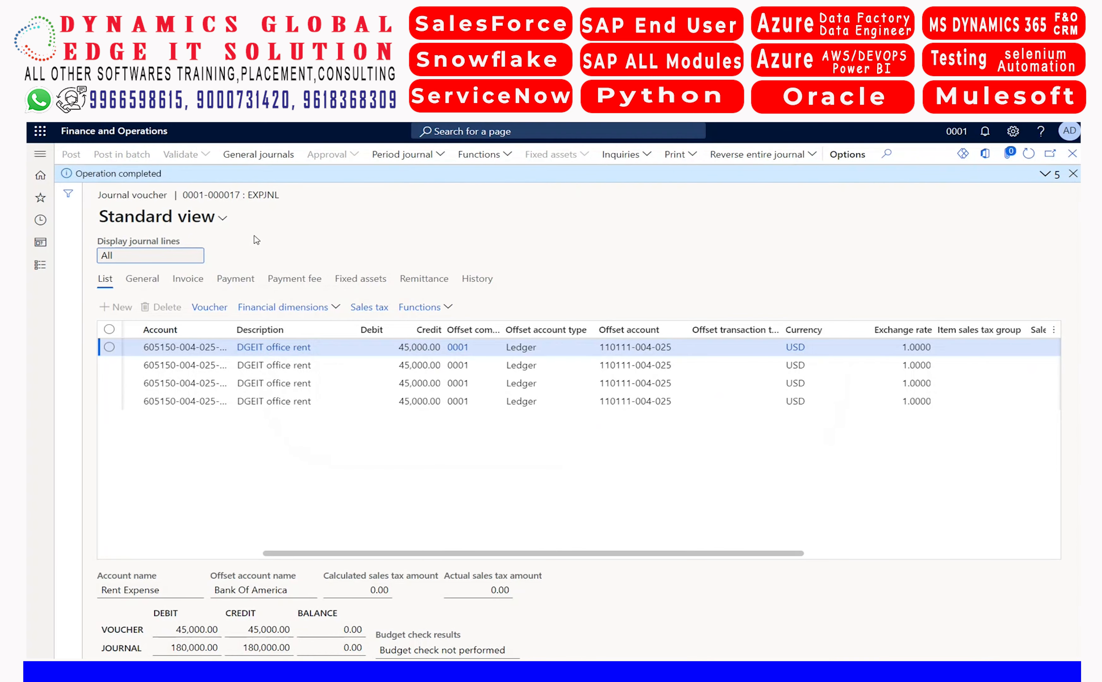
Open the lines of the PrdJnl office rent journal under the General ledger's periodic journals and check the last date in its periodic details
click(40, 266)
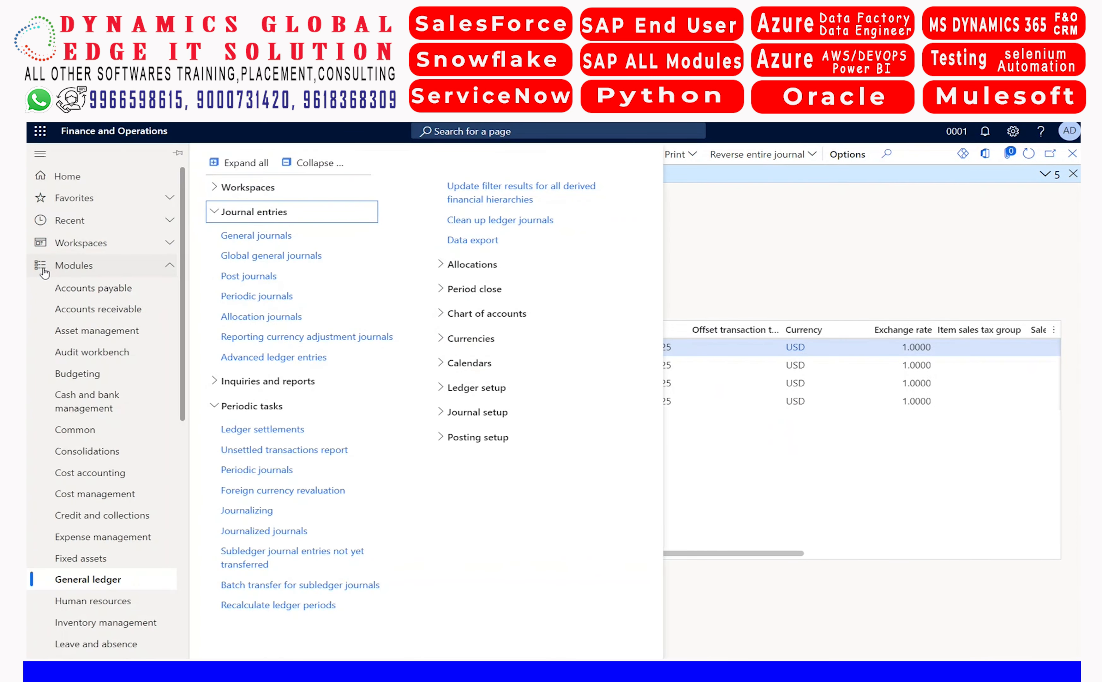
click(274, 468)
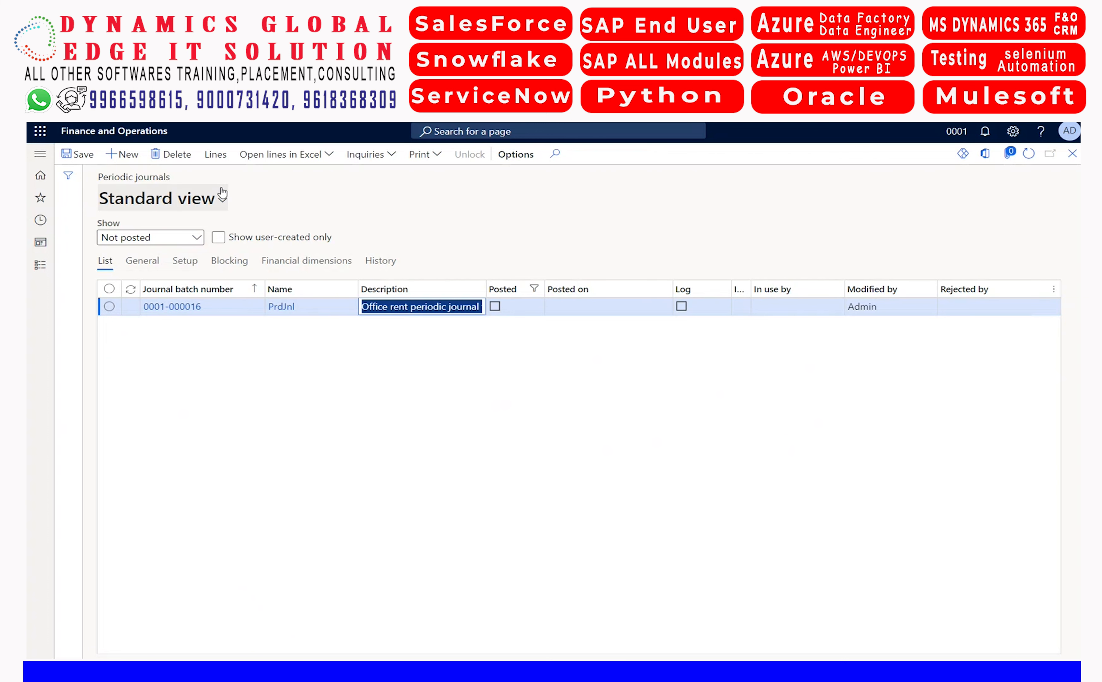
click(216, 157)
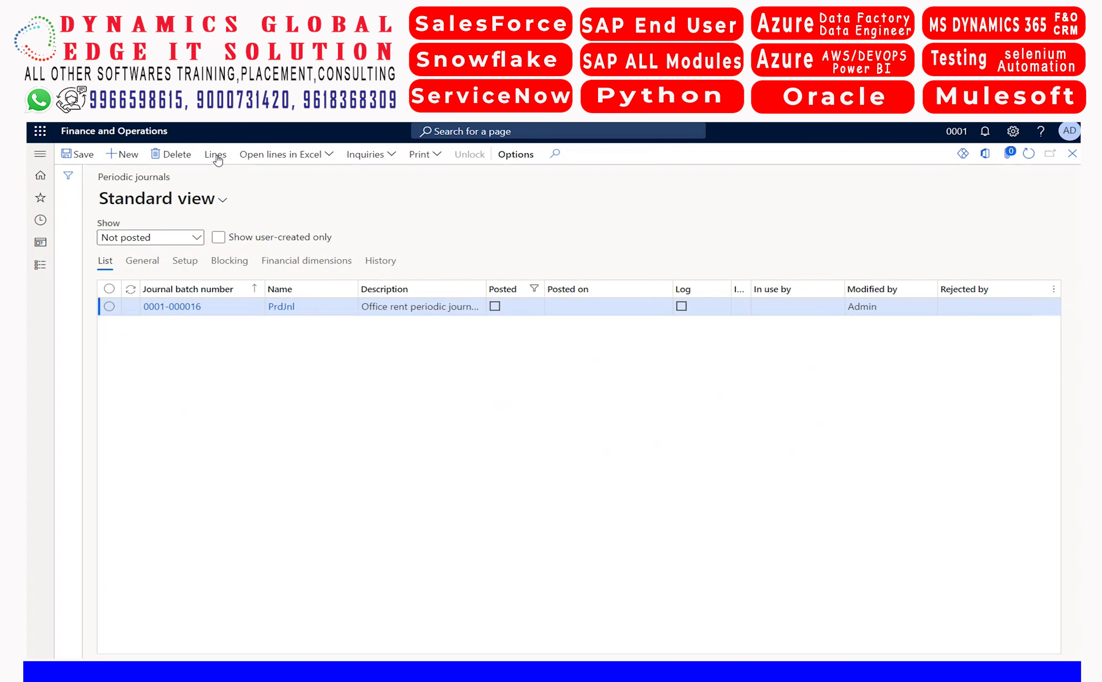
click(281, 233)
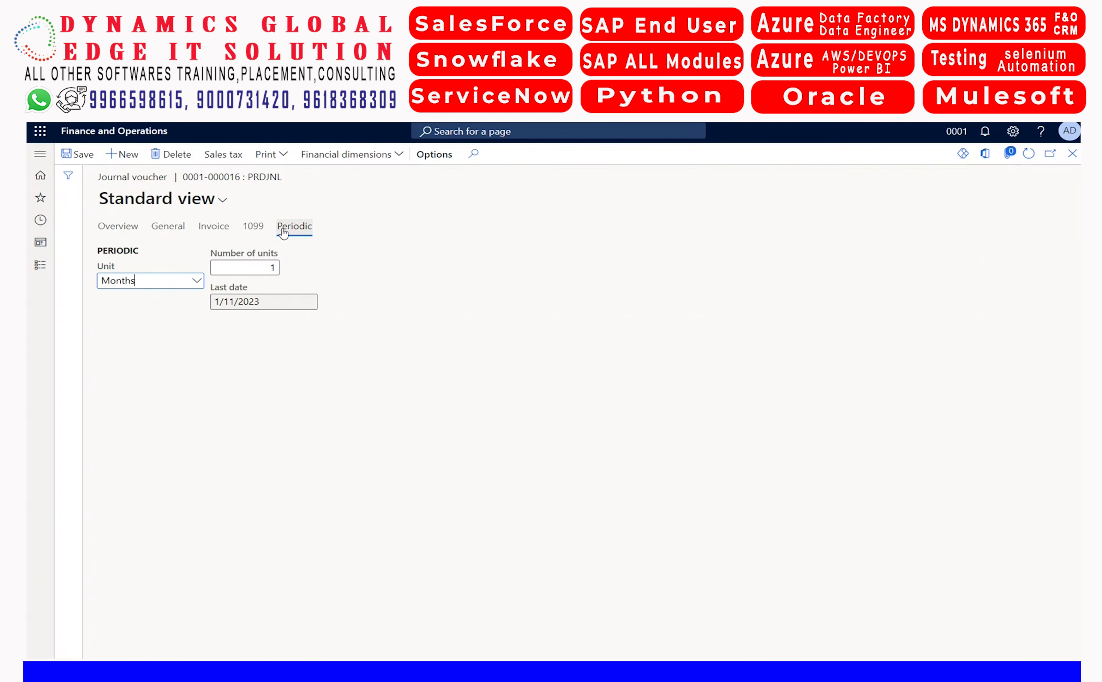
click(283, 302)
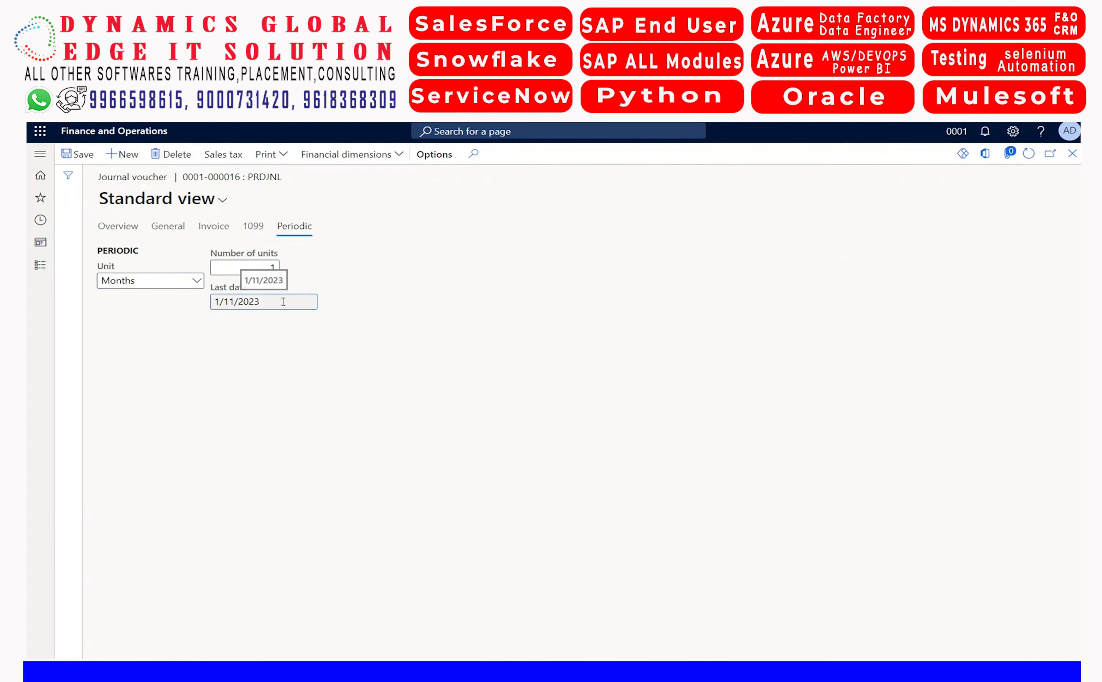